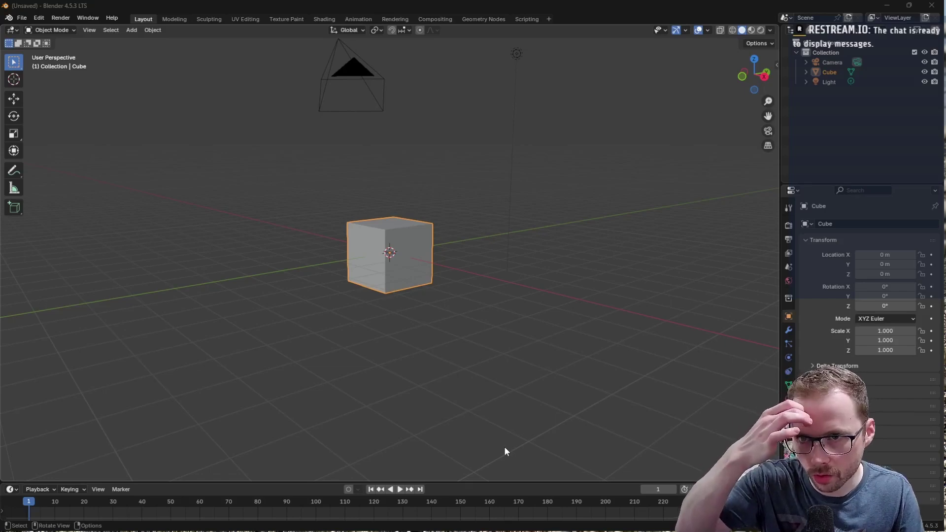
# Show the Godot Pipeline collision settings in the viewport sidebar and widen the sidebar.
pyautogui.click(595, 291)
pyautogui.press('n')
pyautogui.click(772, 140)
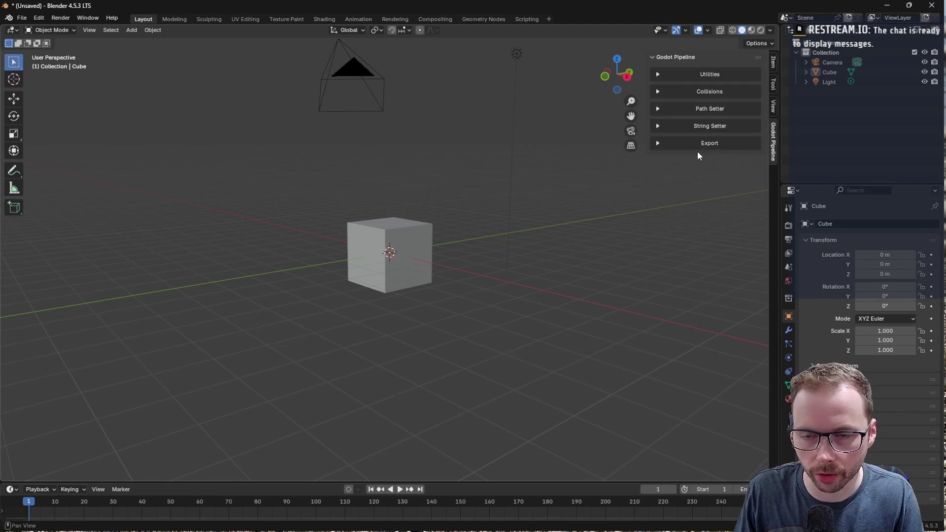
pyautogui.click(704, 92)
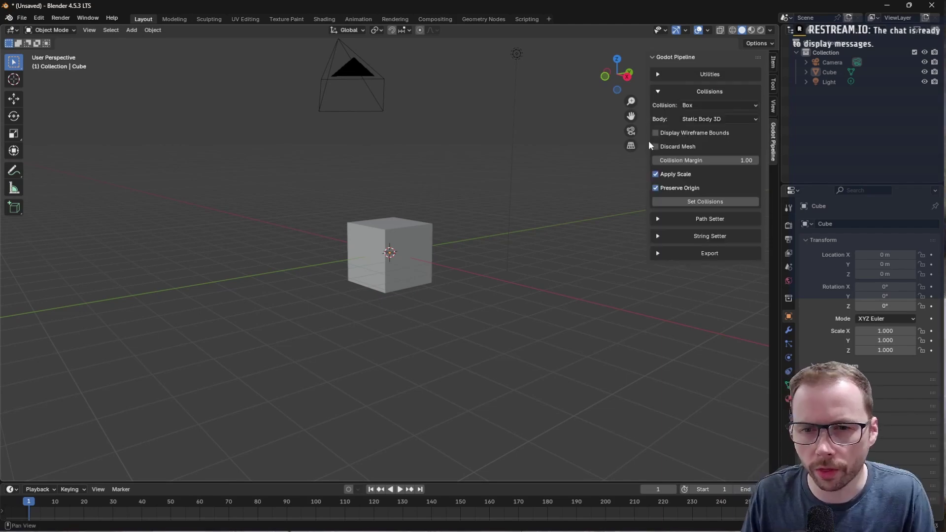
pyautogui.moveTo(643, 144); pyautogui.dragTo(610, 144)
# Extrude the cube's negative-Y side face outward to form a long horizontal block.
pyautogui.keyDown('shift'); pyautogui.moveTo(512, 207); pyautogui.dragTo(610, 279, button='middle'); pyautogui.keyUp('shift')
pyautogui.moveTo(478, 278); pyautogui.dragTo(447, 267, button='middle')
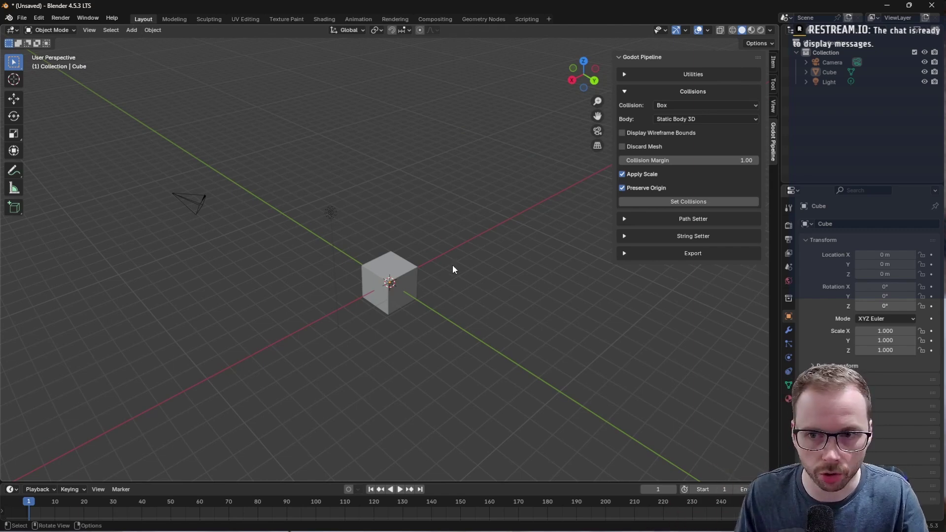
pyautogui.moveTo(421, 250); pyautogui.dragTo(321, 253, button='middle')
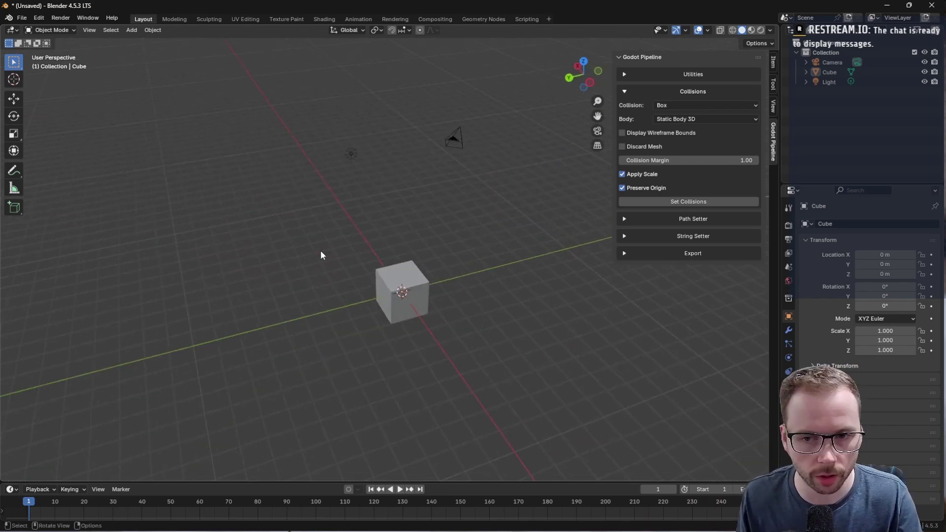
pyautogui.click(421, 329)
pyautogui.moveTo(420, 330); pyautogui.dragTo(496, 322, button='middle')
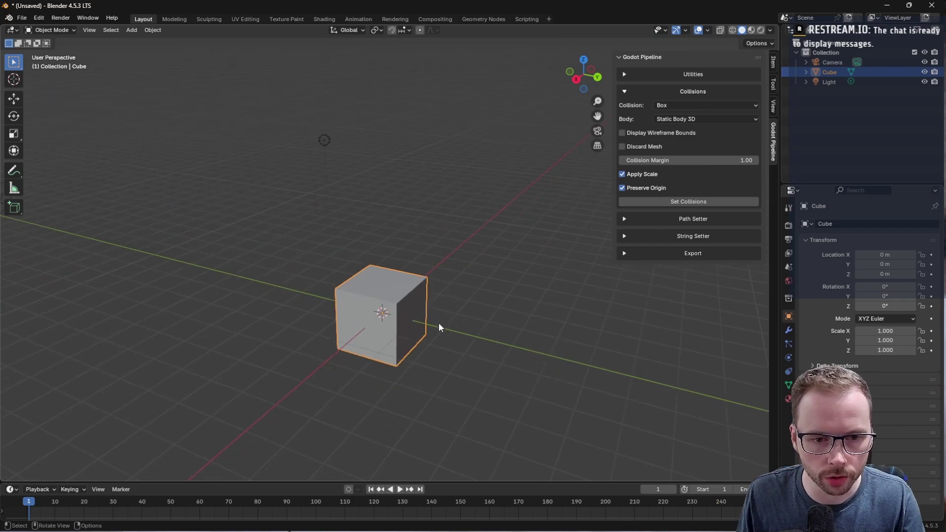
pyautogui.moveTo(439, 327); pyautogui.dragTo(323, 332, button='middle')
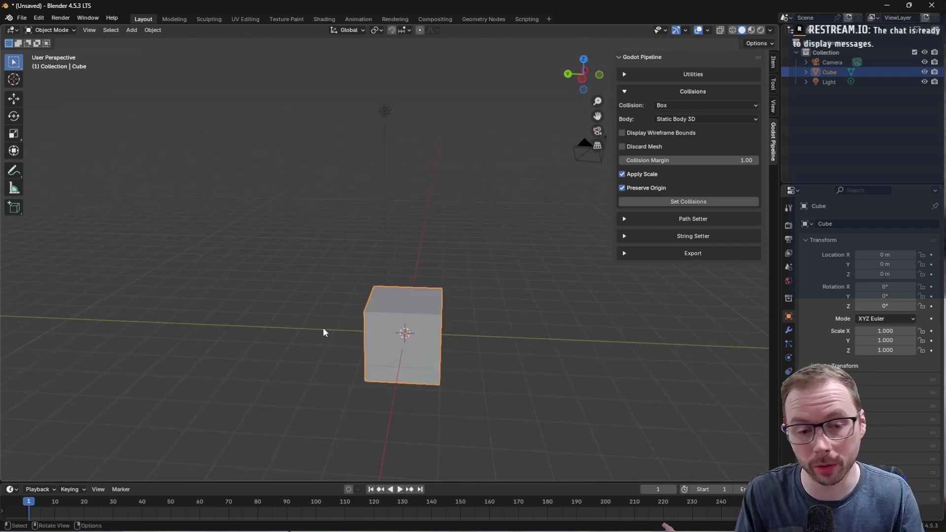
pyautogui.moveTo(404, 331); pyautogui.dragTo(337, 285, button='middle')
pyautogui.press('Tab')
pyautogui.press('3')
pyautogui.click(363, 285)
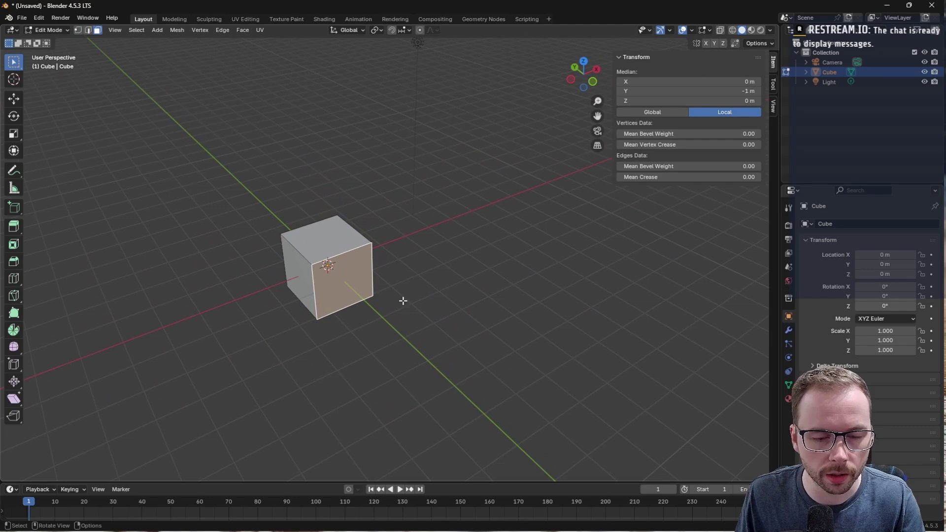
pyautogui.scroll(-2, 387, 272)
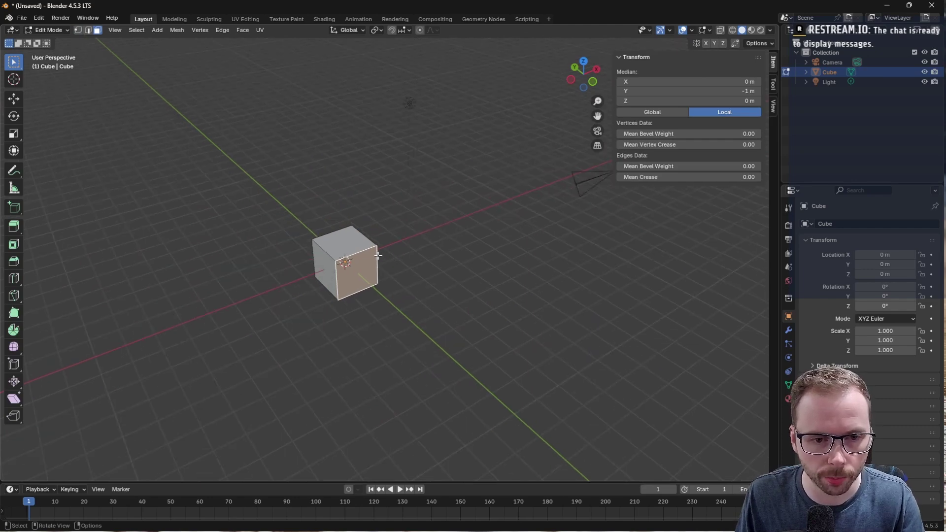
pyautogui.press('e')
pyautogui.click(447, 288)
# Extrude a top face of the block upward into an L shape, and delete the camera and light.
pyautogui.click(417, 301)
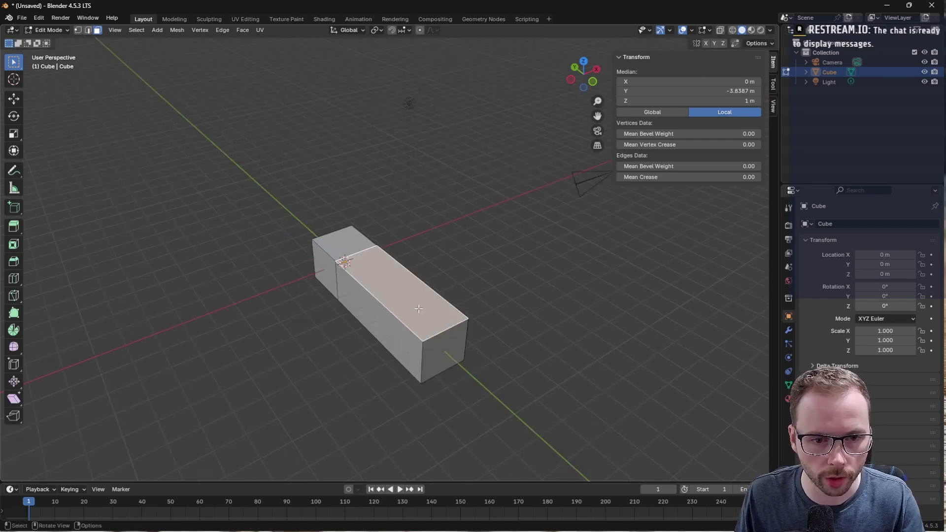
pyautogui.press('e')
pyautogui.click(447, 160)
pyautogui.moveTo(447, 160); pyautogui.dragTo(530, 190, button='middle')
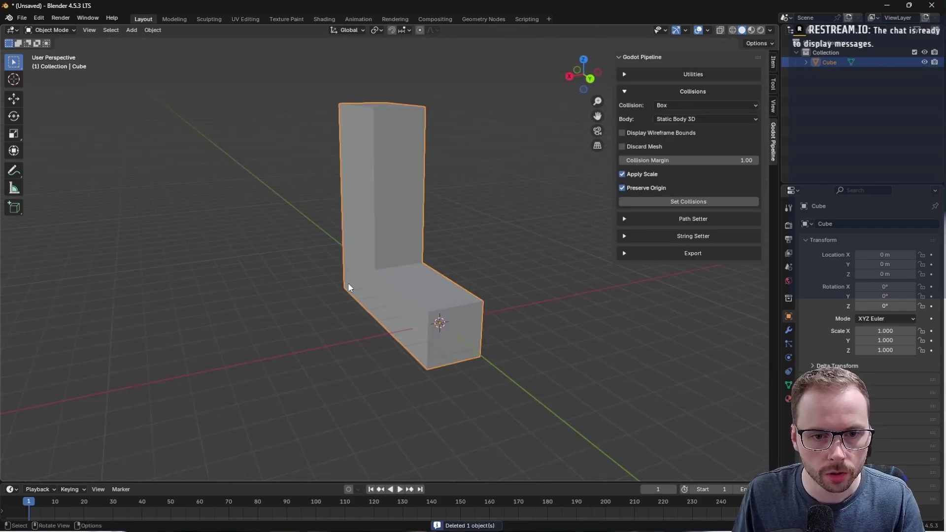
pyautogui.moveTo(348, 286); pyautogui.dragTo(426, 279, button='middle')
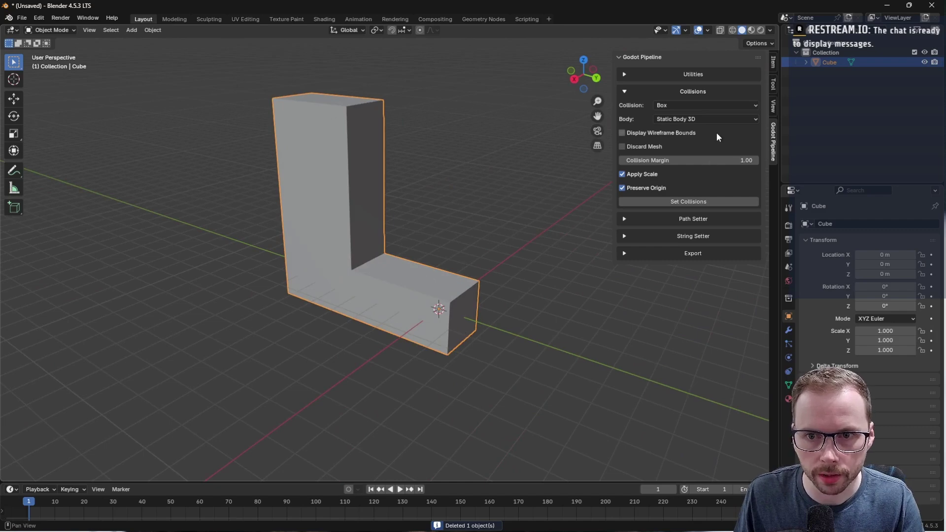
# Set the Godot export path to compound_collisions.gltf in the project's assets folder and export the L-shaped block.
pyautogui.click(683, 254)
pyautogui.click(753, 266)
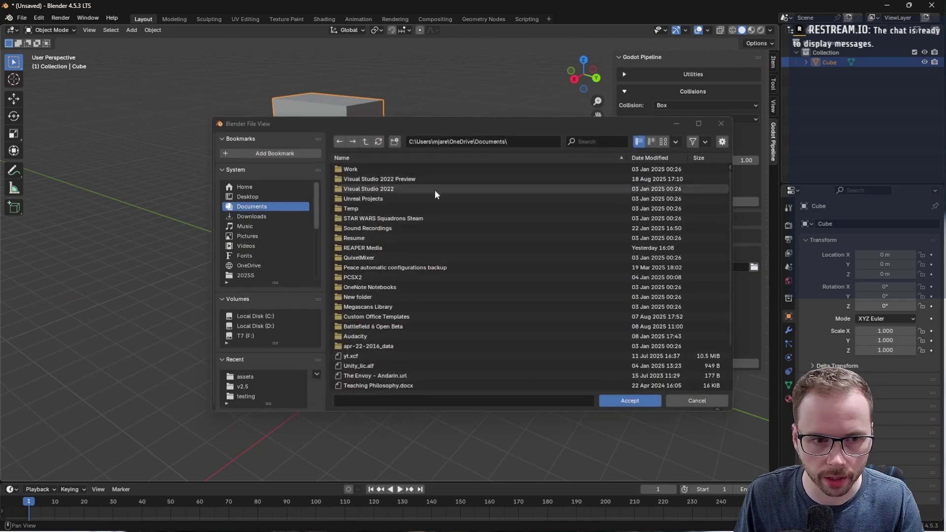
pyautogui.doubleClick(380, 182)
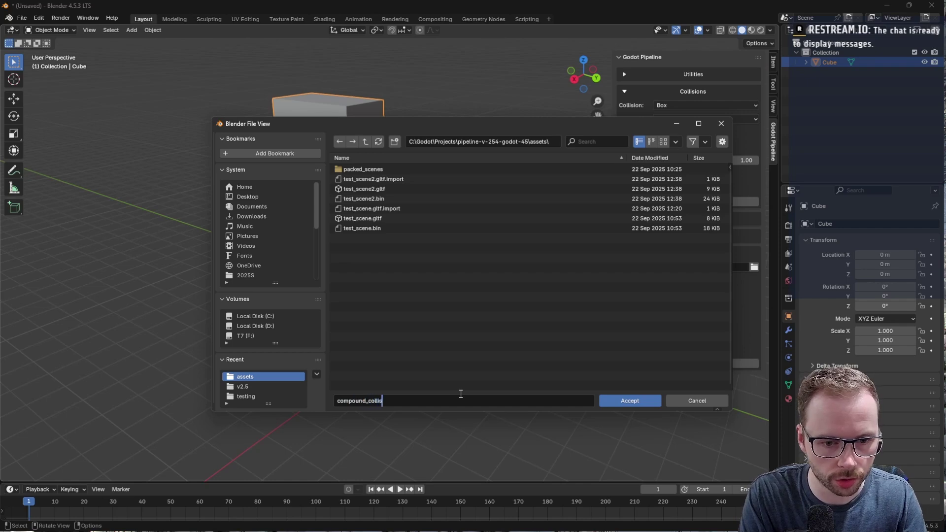
pyautogui.click(630, 401)
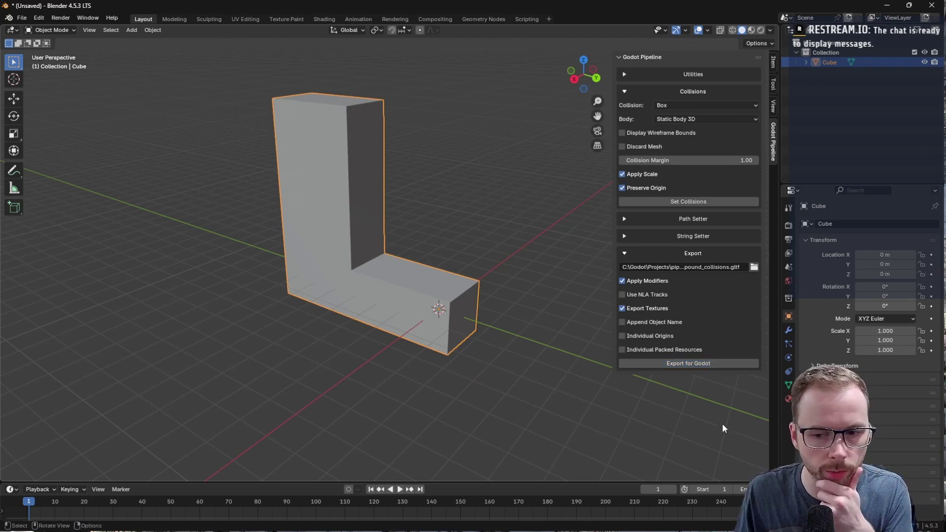
# Switch to Godot and add compound_collisions.gltf from the assets folder as a child of the CompoundCollisions root node.
pyautogui.click(613, 519)
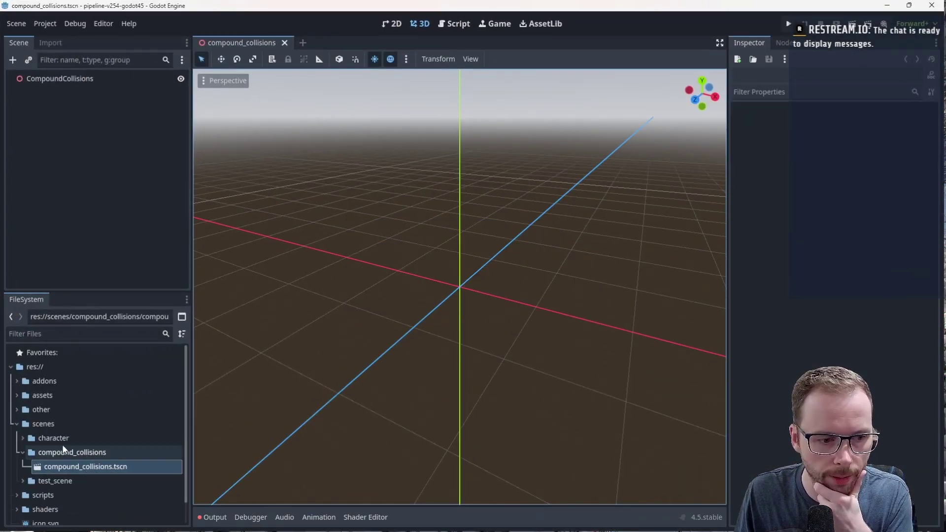
pyautogui.click(16, 396)
pyautogui.click(96, 423)
pyautogui.moveTo(95, 421); pyautogui.dragTo(96, 78)
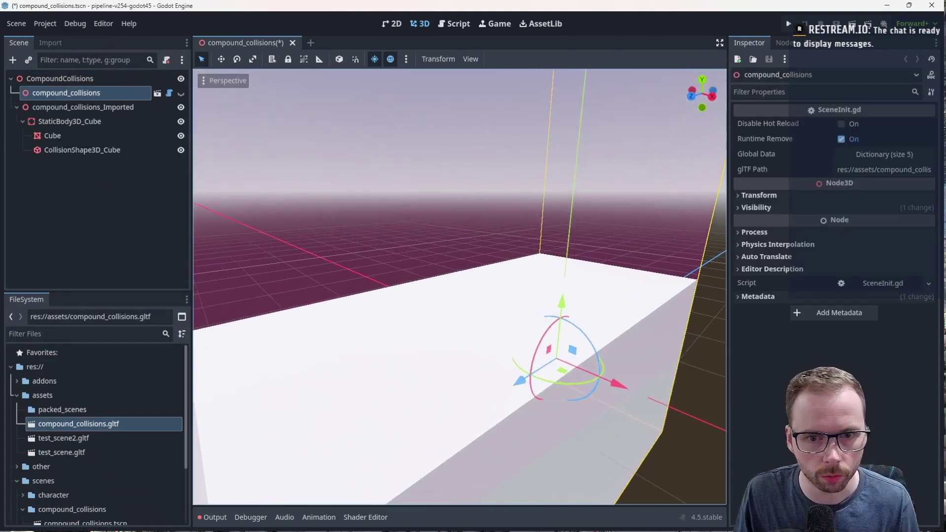
# Examine how the box collision shape fits around the imported L-shaped block.
pyautogui.moveTo(459, 286); pyautogui.dragTo(432, 279, button='right')
pyautogui.click(693, 299)
pyautogui.moveTo(694, 299); pyautogui.dragTo(709, 290, button='right')
pyautogui.moveTo(567, 291); pyautogui.dragTo(567, 292, button='right')
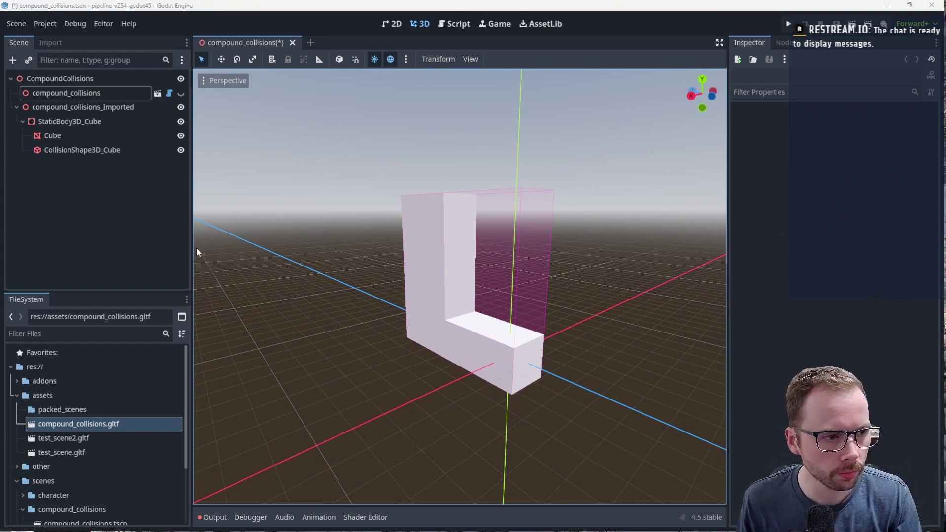
pyautogui.moveTo(580, 458); pyautogui.dragTo(605, 473, button='right')
# Switch to Blender, assign a Simple (Convex) collision with a Static Body 3D to the L-shaped block, and re-export it for Godot.
pyautogui.hotkey('alt', 'Tab')
pyautogui.hotkey('alt', 'Tab')
pyautogui.hotkey('ctrl', 's')
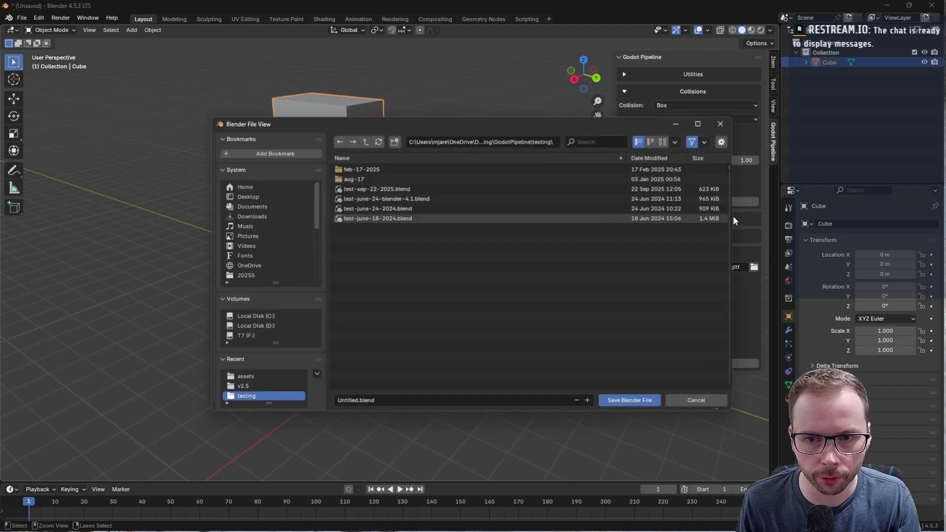
pyautogui.click(722, 124)
pyautogui.click(684, 119)
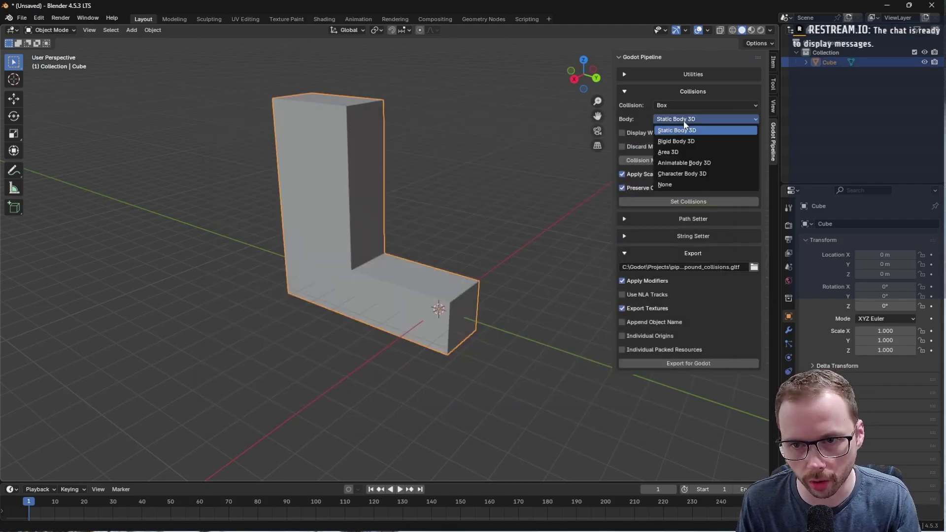
pyautogui.click(689, 104)
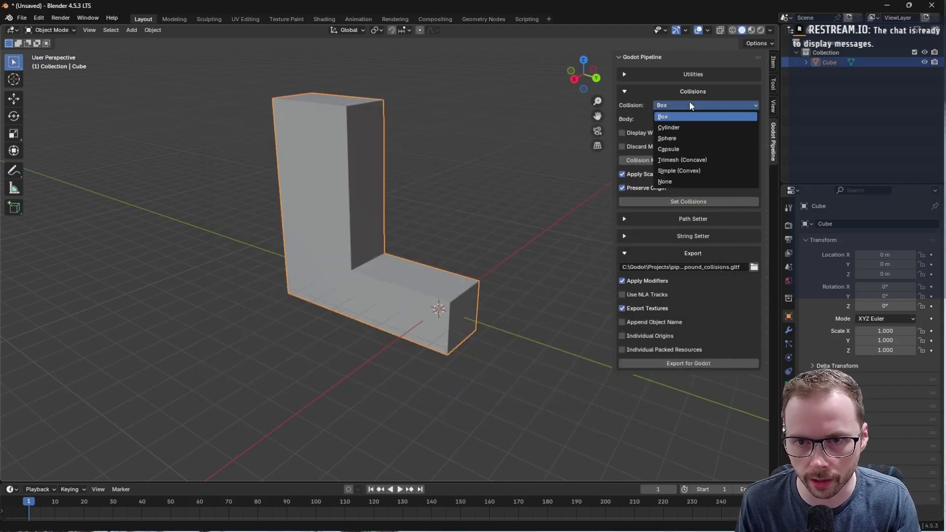
pyautogui.click(710, 170)
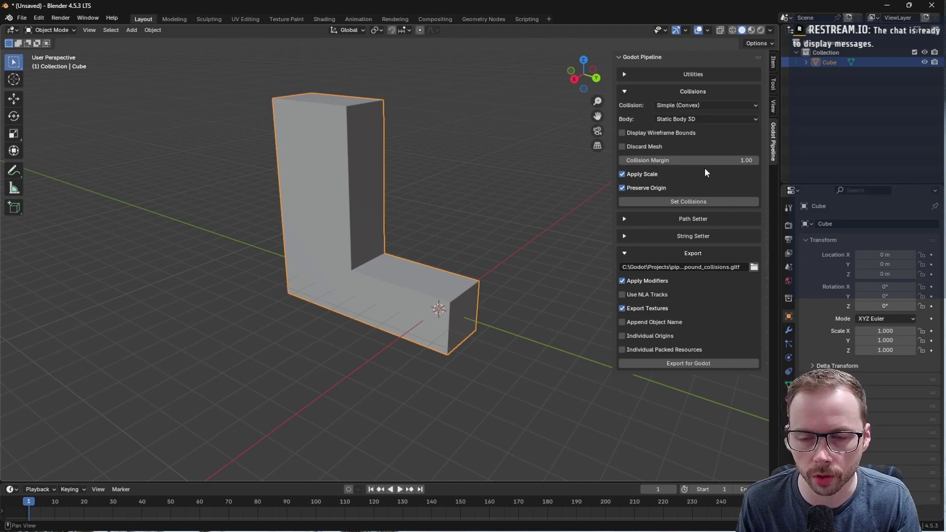
pyautogui.click(686, 202)
pyautogui.click(695, 364)
# Switch to Godot and examine the convex collision shape around the L-shaped block.
pyautogui.hotkey('alt', 'Tab')
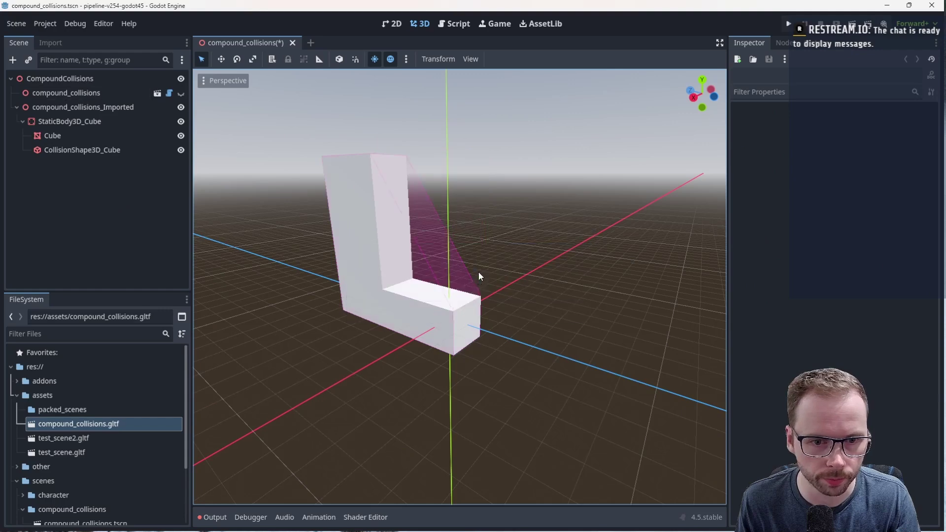
pyautogui.moveTo(478, 274); pyautogui.dragTo(395, 263, button='right')
pyautogui.moveTo(478, 274); pyautogui.dragTo(479, 271, button='middle')
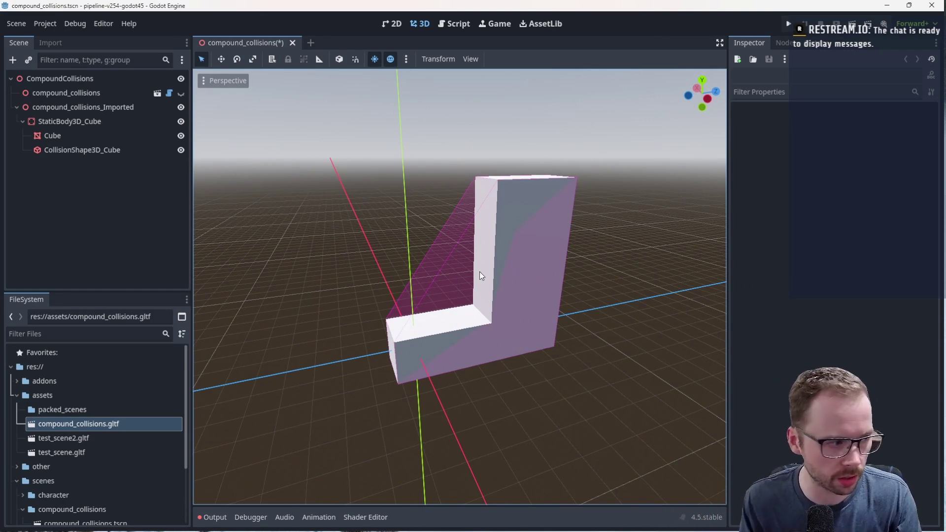
# Switch to Blender, assign a Trimesh (Concave) collision to the L-shaped block, and re-export it for Godot.
pyautogui.hotkey('alt', 'Tab')
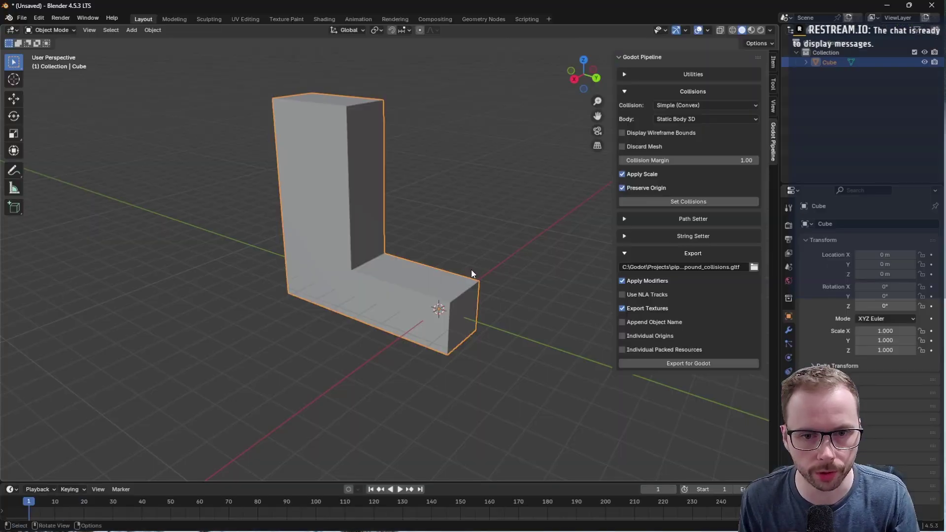
pyautogui.click(695, 120)
pyautogui.click(689, 105)
pyautogui.click(706, 160)
pyautogui.click(697, 364)
# Switch to Godot and examine the concave trimesh collision on the L-shaped block from several sides.
pyautogui.hotkey('alt', 'Tab')
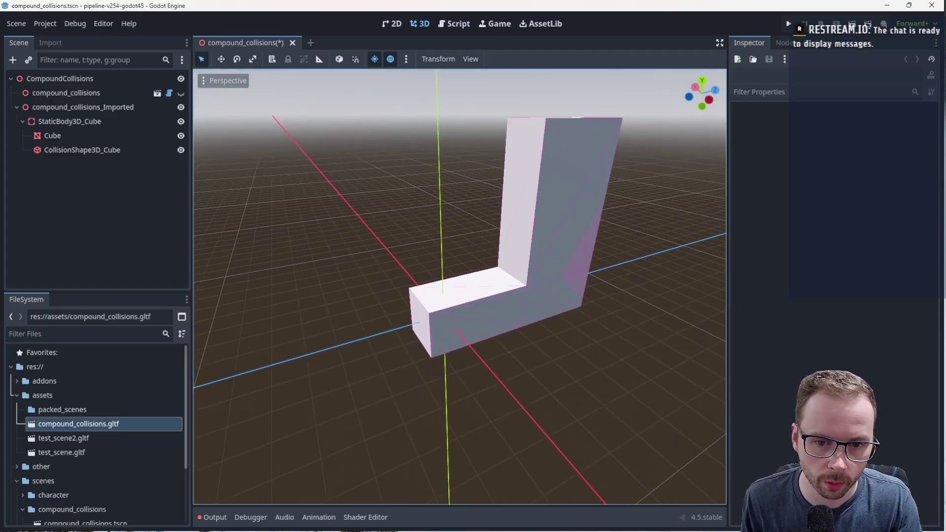
pyautogui.press('w')
pyautogui.moveTo(460, 287); pyautogui.dragTo(692, 296, button='right')
pyautogui.press('a')
pyautogui.press('a')
pyautogui.moveTo(422, 299); pyautogui.dragTo(291, 313, button='right')
pyautogui.press('d')
pyautogui.moveTo(382, 307); pyautogui.dragTo(614, 288, button='right')
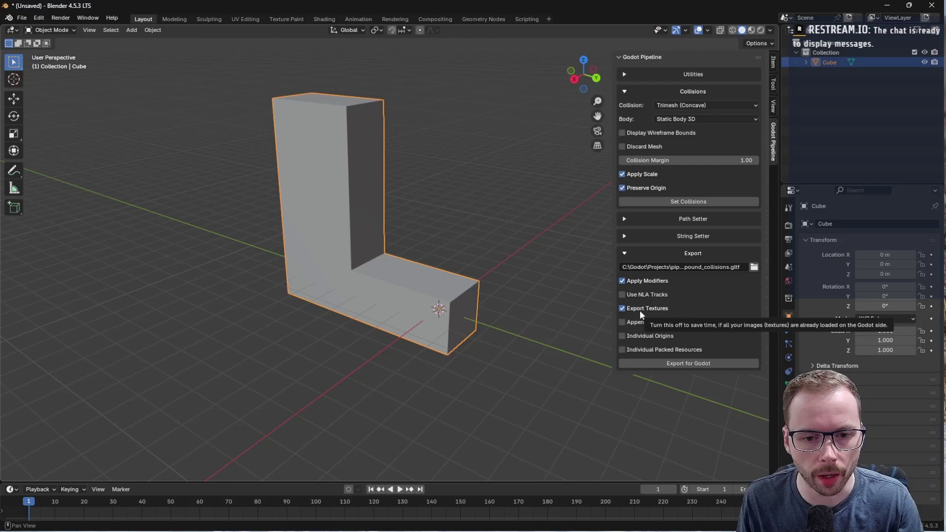
pyautogui.hotkey('alt', 'Tab')
pyautogui.click(372, 237)
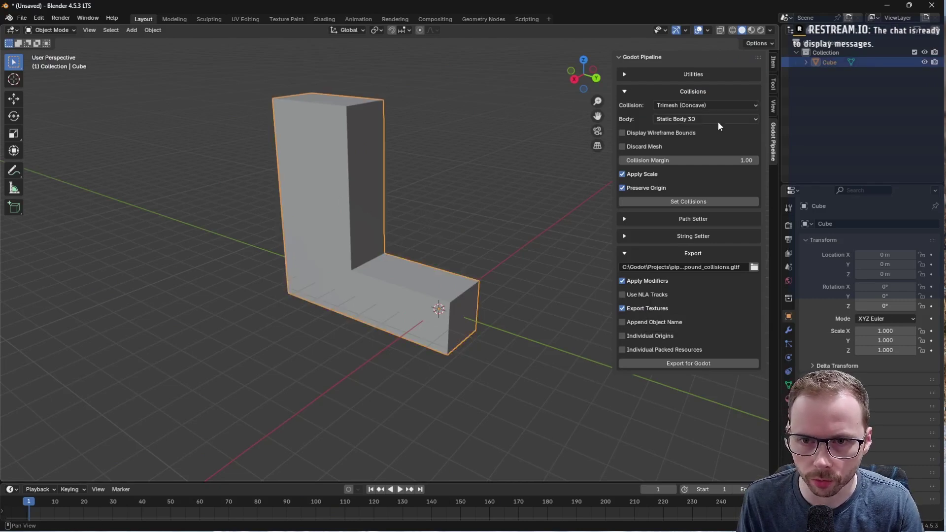
# Set the block's collision to None while keeping Static Body 3D as its body, and re-export it for Godot.
pyautogui.click(730, 118)
pyautogui.click(729, 117)
pyautogui.click(731, 105)
pyautogui.click(704, 106)
pyautogui.click(702, 179)
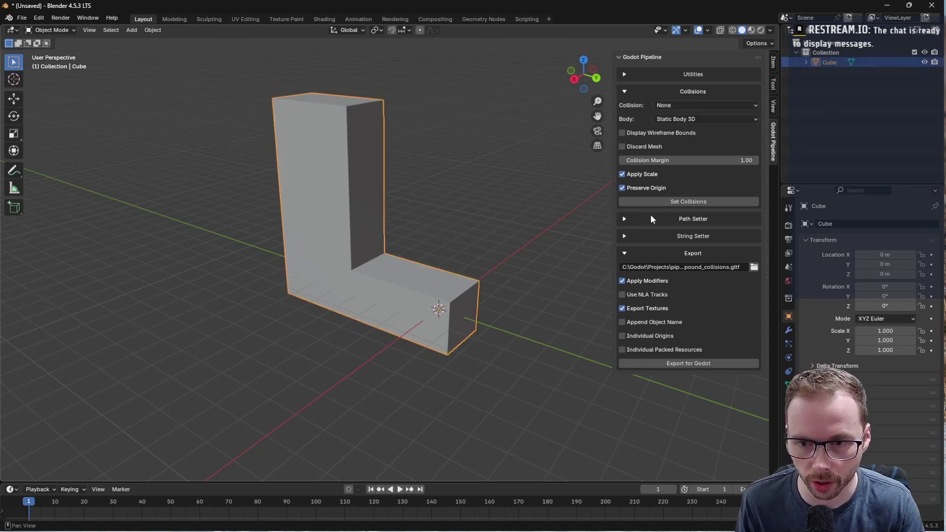
pyautogui.click(739, 363)
# Switch to Godot and inspect the reimported StaticBody3D_Cube node and its child Cube mesh.
pyautogui.hotkey('alt', 'Tab')
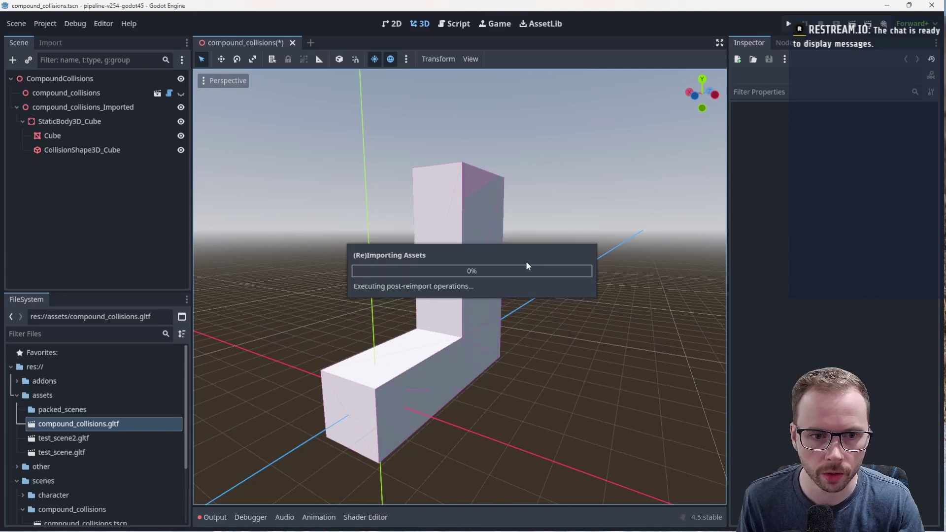
pyautogui.click(138, 121)
pyautogui.click(117, 134)
pyautogui.click(114, 125)
pyautogui.click(115, 137)
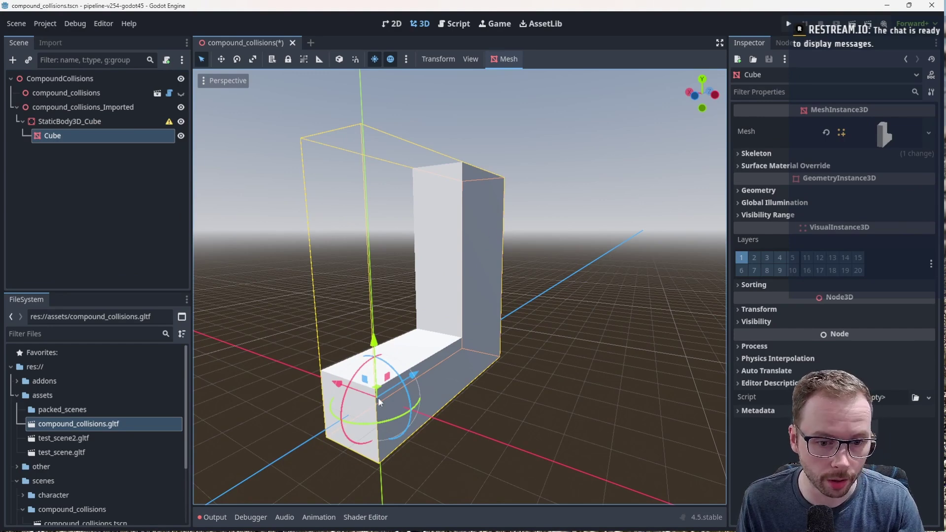
# Switch to Blender and open the L-shaped block for face editing with its faces deselected.
pyautogui.hotkey('alt', 'Tab')
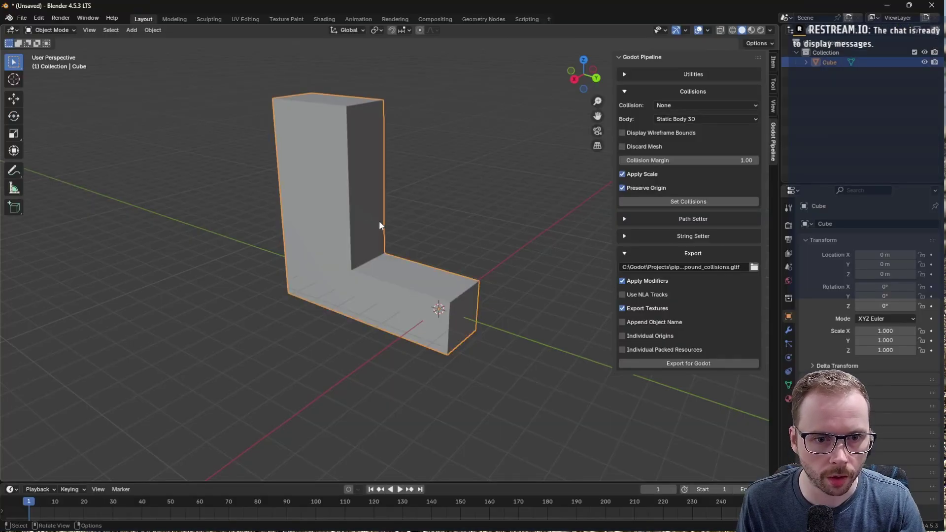
pyautogui.moveTo(422, 229); pyautogui.dragTo(449, 221, button='middle')
pyautogui.press('Tab')
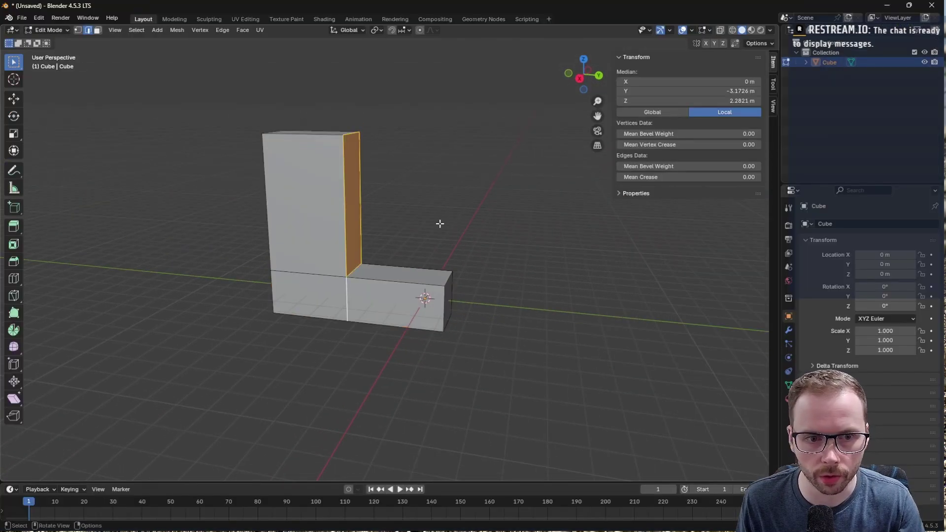
pyautogui.press('3')
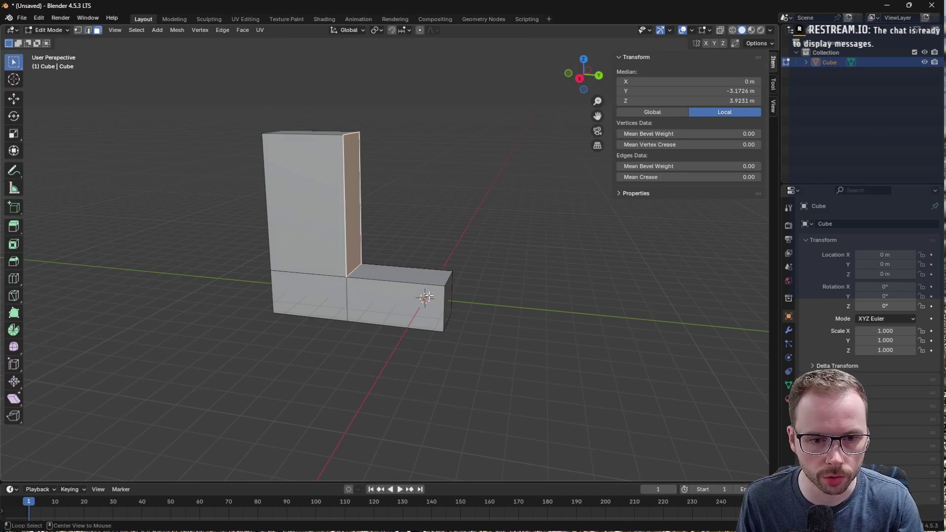
pyautogui.keyDown('alt'); pyautogui.click(426, 296); pyautogui.keyUp('alt')
pyautogui.moveTo(426, 297); pyautogui.dragTo(470, 261, button='middle')
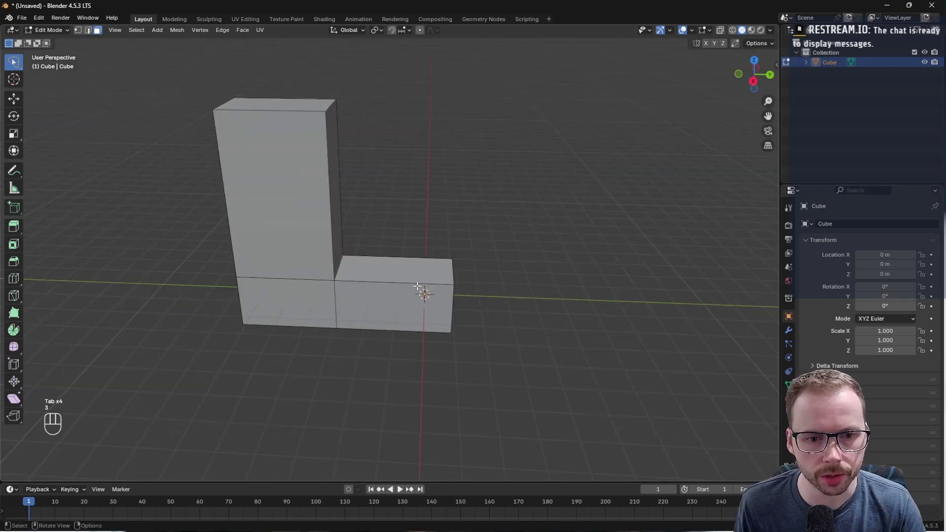
# Duplicate the faces of the block's low horizontal arm in place and separate them into their own object.
pyautogui.click(417, 286)
pyautogui.moveTo(424, 294)
pyautogui.mouseDown(button='middle')
pyautogui.moveTo(400, 237)
pyautogui.moveTo(437, 284)
pyautogui.mouseUp(button='middle')
pyautogui.moveTo(421, 232); pyautogui.dragTo(437, 266, button='middle')
pyautogui.hotkey('shift', 'd')
pyautogui.press('Escape')
pyautogui.press('p')
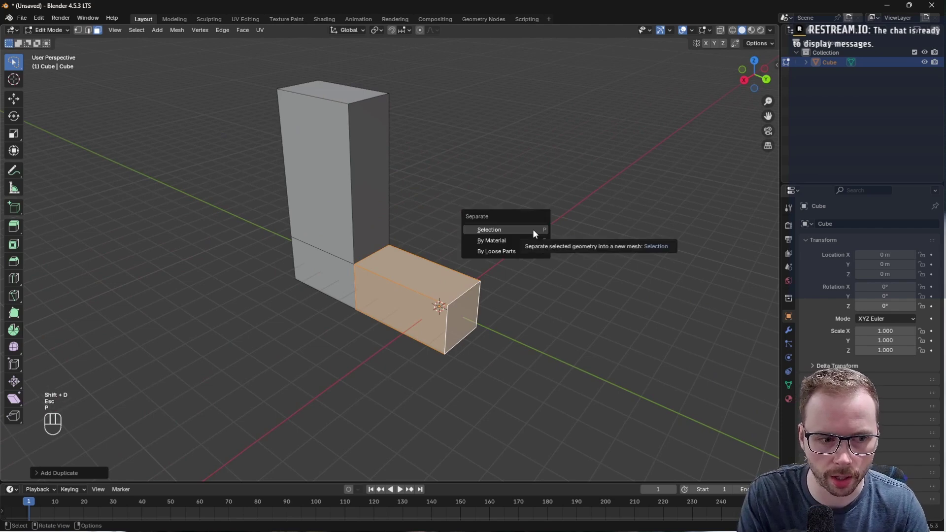
pyautogui.click(533, 229)
pyautogui.press('Tab')
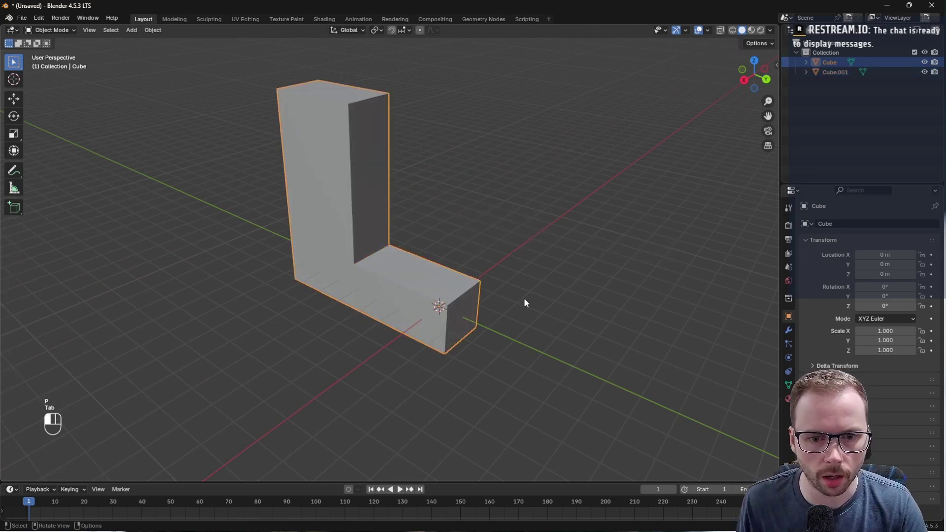
# Select the separated horizontal-arm object and check its geometry in edit and object mode.
pyautogui.click(524, 297)
pyautogui.click(403, 262)
pyautogui.moveTo(404, 262); pyautogui.dragTo(426, 291, button='middle')
pyautogui.moveTo(469, 268); pyautogui.dragTo(517, 234, button='middle')
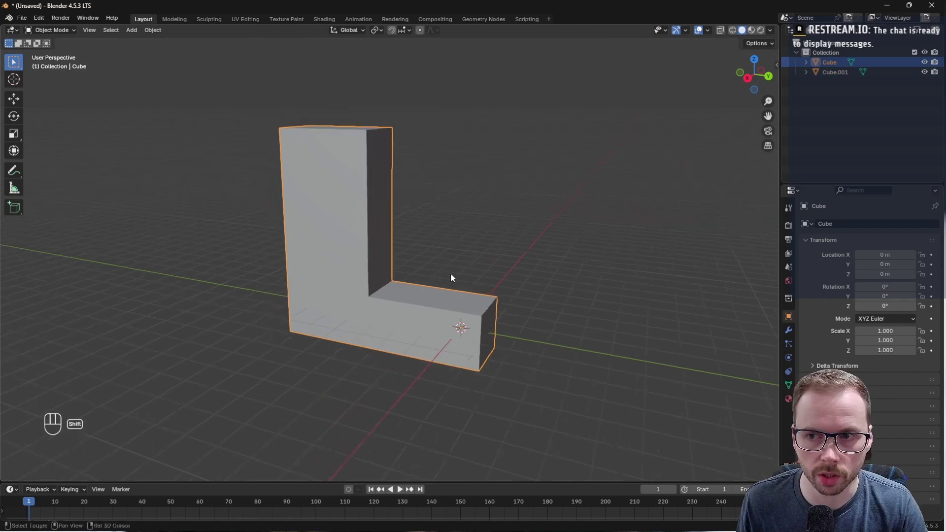
pyautogui.click(832, 73)
pyautogui.moveTo(591, 206); pyautogui.dragTo(381, 263, button='middle')
pyautogui.press('Tab')
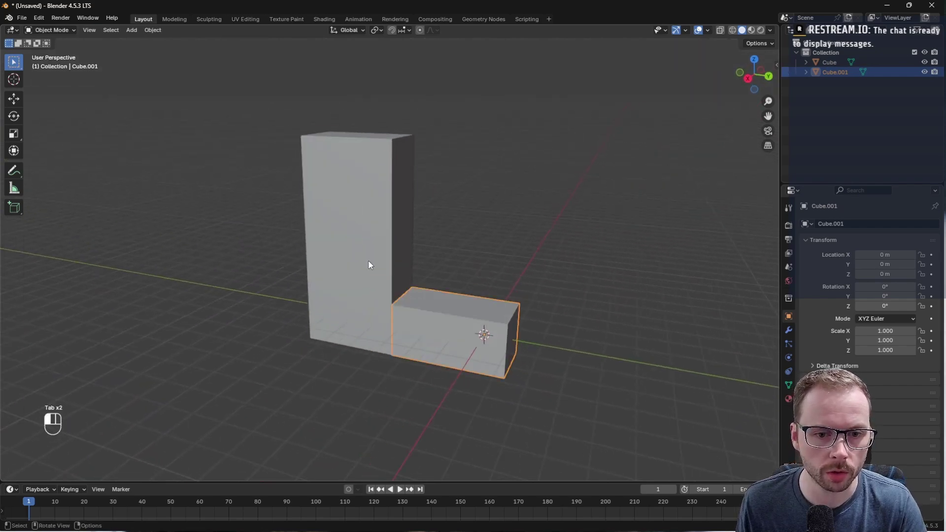
pyautogui.press('Tab')
# Select the faces of the L-shaped block's upright column and duplicate them in place.
pyautogui.click(387, 267)
pyautogui.press('Tab')
pyautogui.keyDown('alt'); pyautogui.click(373, 289); pyautogui.keyUp('alt')
pyautogui.moveTo(374, 290); pyautogui.dragTo(369, 320, button='middle')
pyautogui.keyDown('shift'); pyautogui.moveTo(378, 256); pyautogui.dragTo(432, 276, button='middle'); pyautogui.keyUp('shift')
pyautogui.hotkey('shift', 'd')
pyautogui.press('Escape')
# Try moving the duplicated upright faces upward along Z and undo the move.
pyautogui.press('g')
pyautogui.press('z')
pyautogui.click(456, 128)
pyautogui.moveTo(457, 129)
pyautogui.mouseDown(button='middle')
pyautogui.moveTo(529, 123)
pyautogui.moveTo(553, 89)
pyautogui.moveTo(443, 76)
pyautogui.moveTo(331, 89)
pyautogui.moveTo(443, 123)
pyautogui.mouseUp(button='middle')
pyautogui.hotkey('ctrl', 'z')
# Separate the duplicated upright faces from the L-shaped block into their own object.
pyautogui.scroll(-2, 530, 178)
pyautogui.scroll(-1, 530, 178)
pyautogui.moveTo(530, 178); pyautogui.dragTo(547, 173, button='middle')
pyautogui.press('p')
pyautogui.click(548, 173)
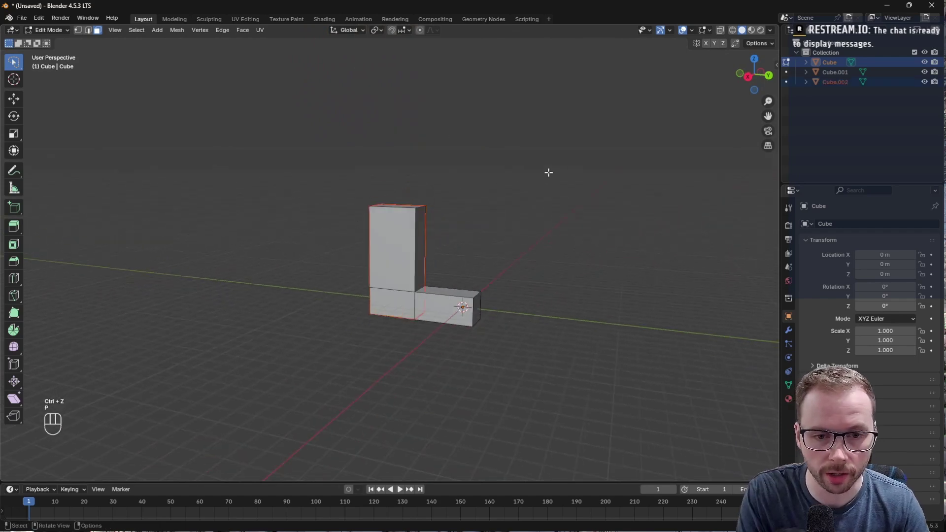
# Leave edit mode and hide the original block and the horizontal piece to inspect the upright piece alone.
pyautogui.scroll(1, 556, 166)
pyautogui.click(828, 118)
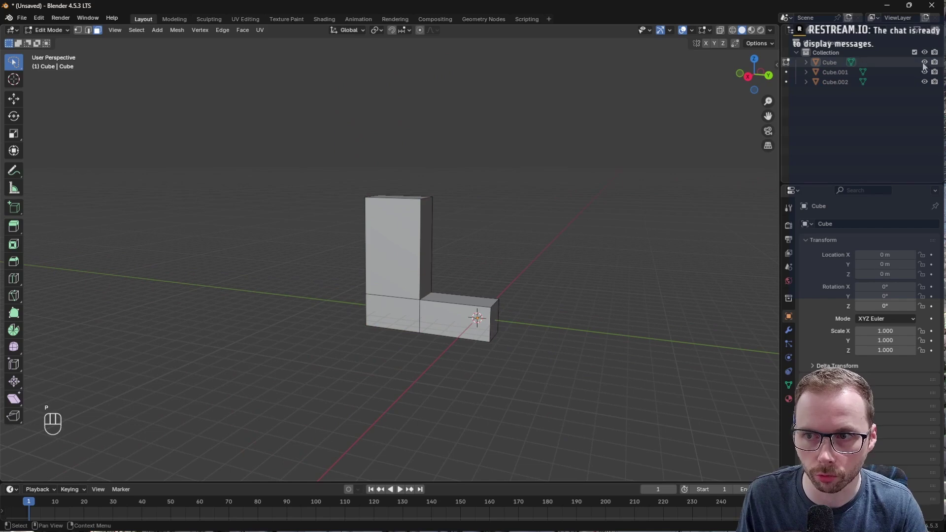
pyautogui.click(925, 62)
pyautogui.press('Tab')
pyautogui.click(410, 261)
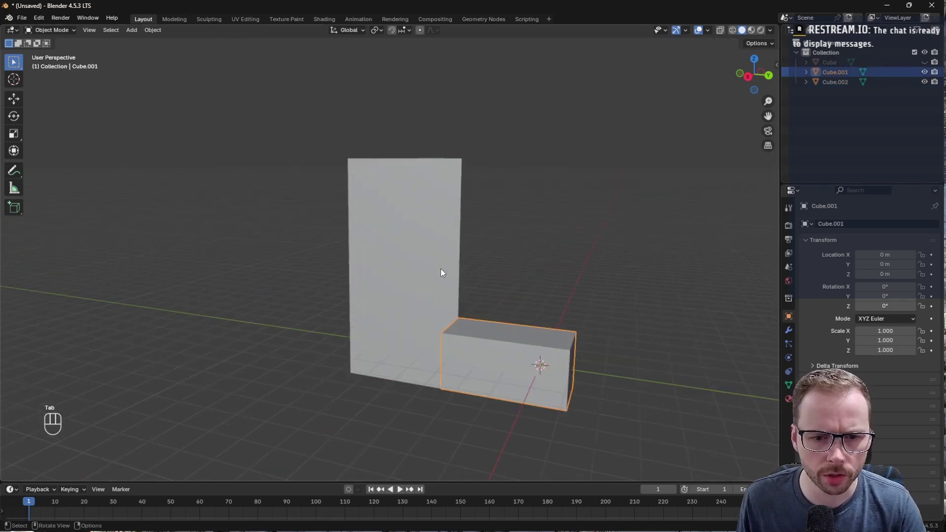
pyautogui.press('h')
pyautogui.click(444, 263)
pyautogui.moveTo(447, 259); pyautogui.dragTo(481, 274, button='middle')
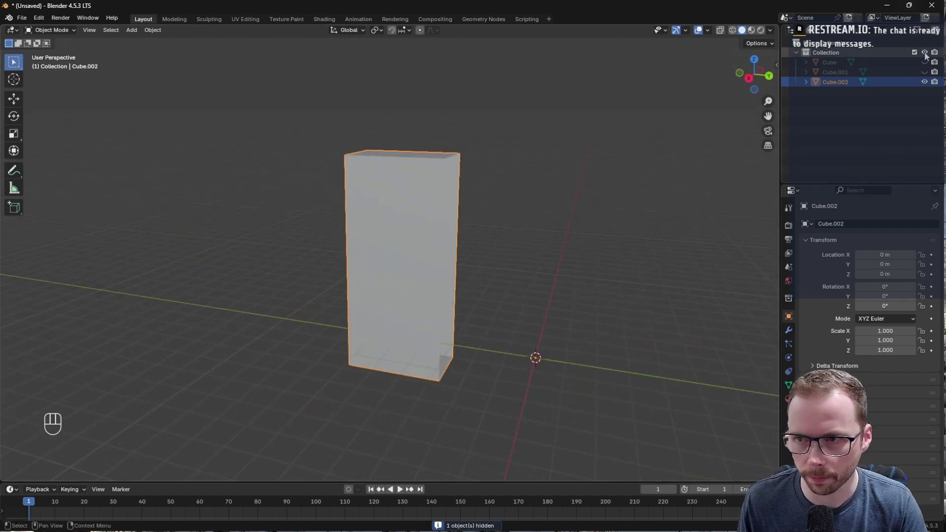
# Show both separated pieces again and keep the original L-shaped block hidden.
pyautogui.click(925, 72)
pyautogui.click(867, 117)
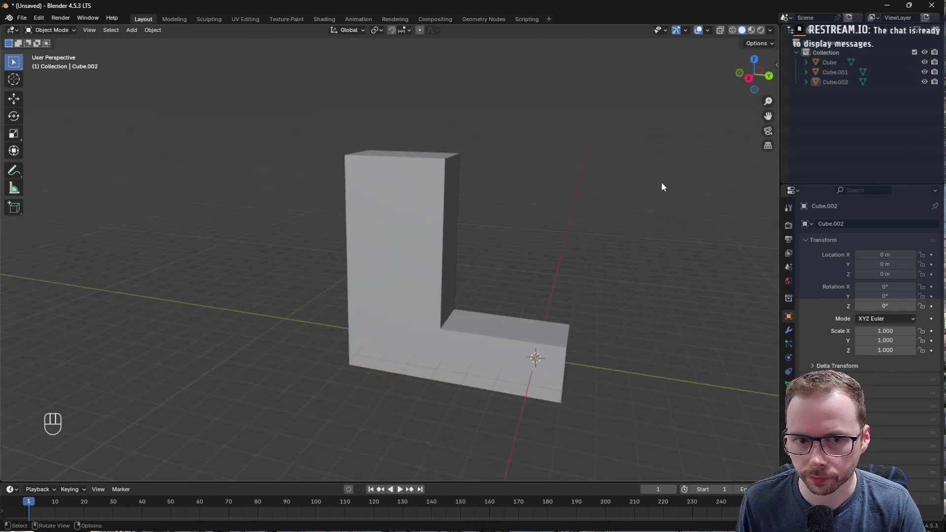
pyautogui.click(925, 62)
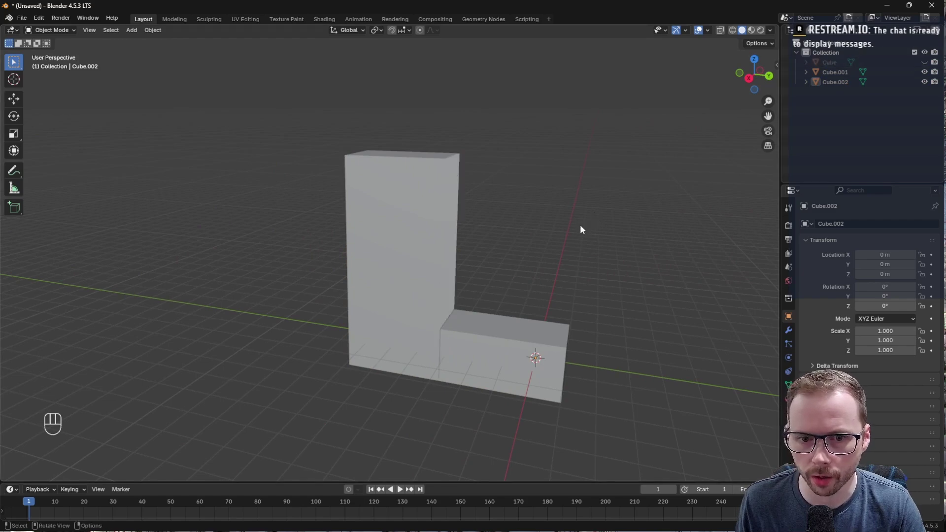
pyautogui.moveTo(579, 229); pyautogui.dragTo(524, 201, button='middle')
# Assign a Box collision with the body set to None to the upright piece, Cube.002.
pyautogui.click(440, 238)
pyautogui.press('n')
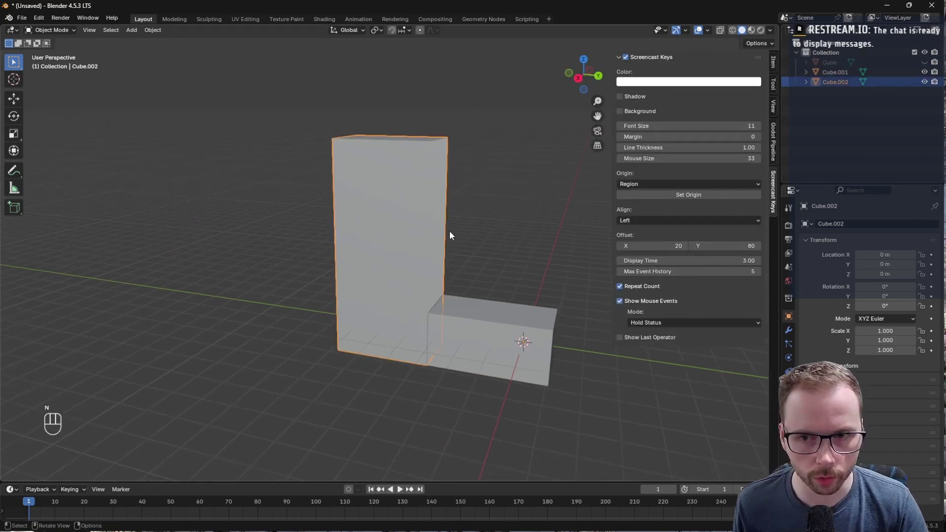
pyautogui.click(774, 148)
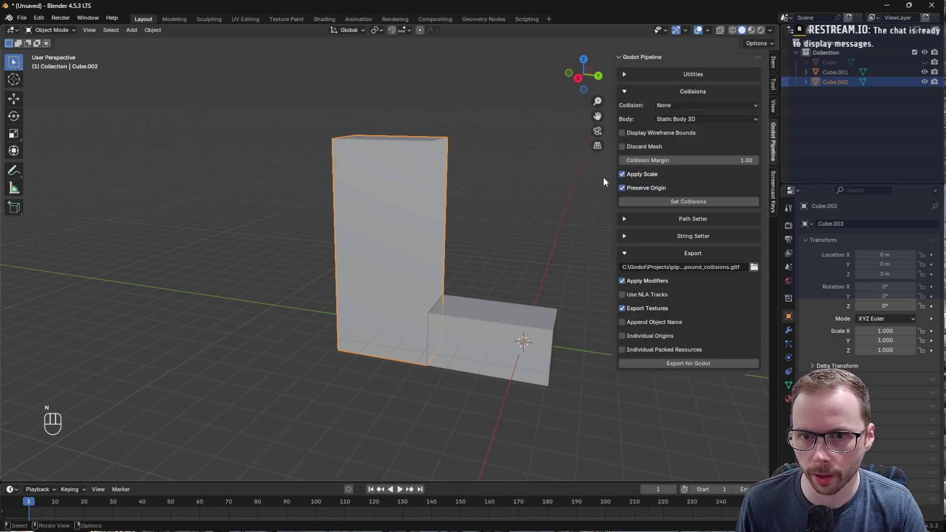
pyautogui.click(543, 220)
pyautogui.hotkey('ctrl', 'z')
pyautogui.click(695, 105)
pyautogui.click(695, 117)
pyautogui.click(701, 118)
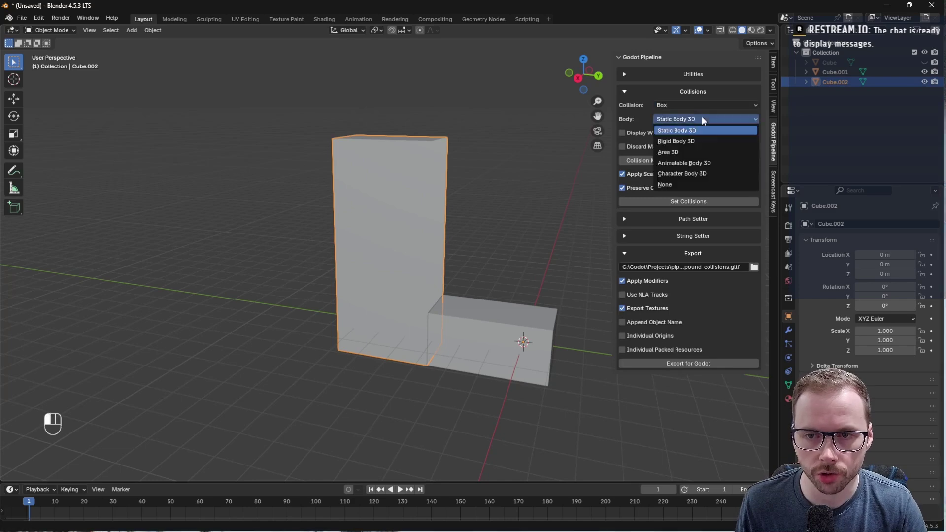
pyautogui.click(694, 183)
pyautogui.click(715, 203)
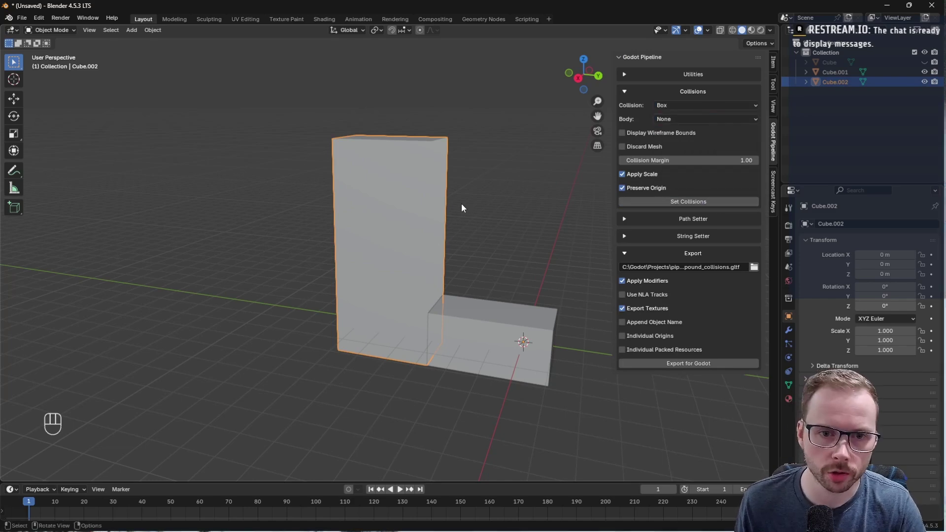
# Assign a Box collision with the body set to None to the horizontal piece, Cube.001.
pyautogui.click(537, 341)
pyautogui.click(696, 105)
pyautogui.click(700, 105)
pyautogui.click(704, 119)
pyautogui.click(693, 184)
pyautogui.click(692, 199)
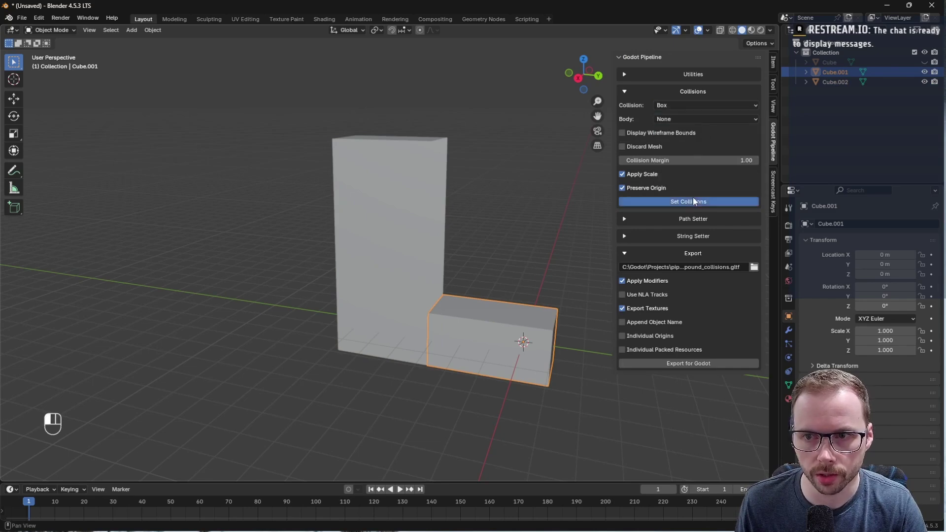
# Re-export the model for Godot with all three objects visible and switch to Godot.
pyautogui.click(512, 250)
pyautogui.click(713, 363)
pyautogui.hotkey('alt', 'Tab')
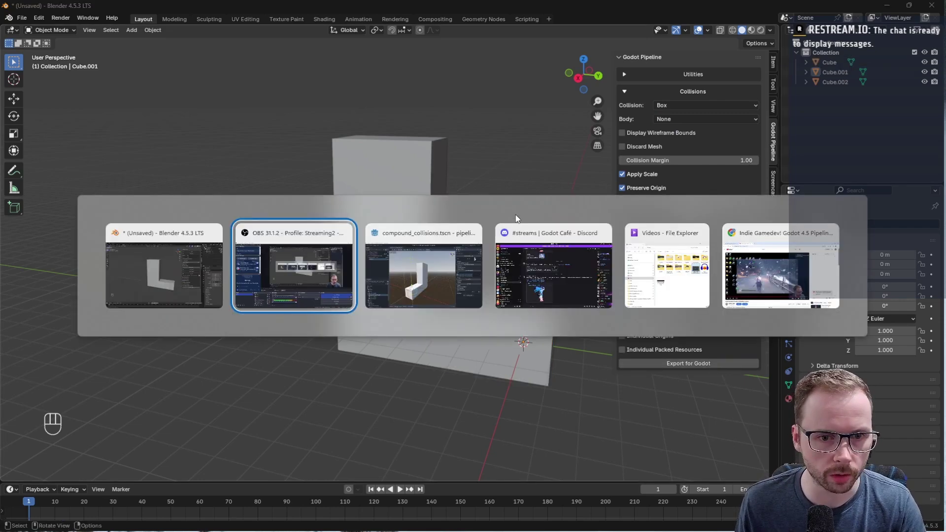
pyautogui.hotkey('alt', 'Tab')
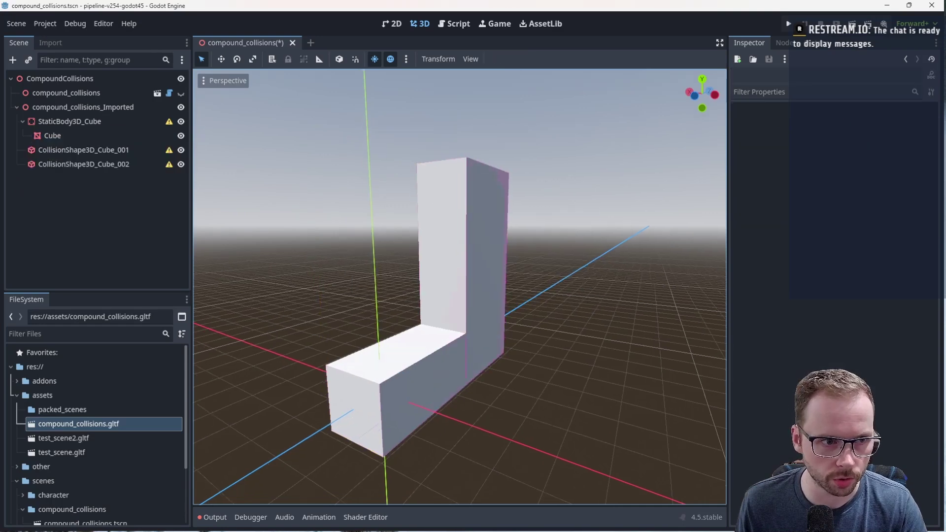
# Inspect the imported CollisionShape3D_Cube_001 and CollisionShape3D_Cube_002 nodes and their box shapes from several angles.
pyautogui.press('s')
pyautogui.moveTo(534, 212); pyautogui.dragTo(499, 222, button='right')
pyautogui.click(105, 164)
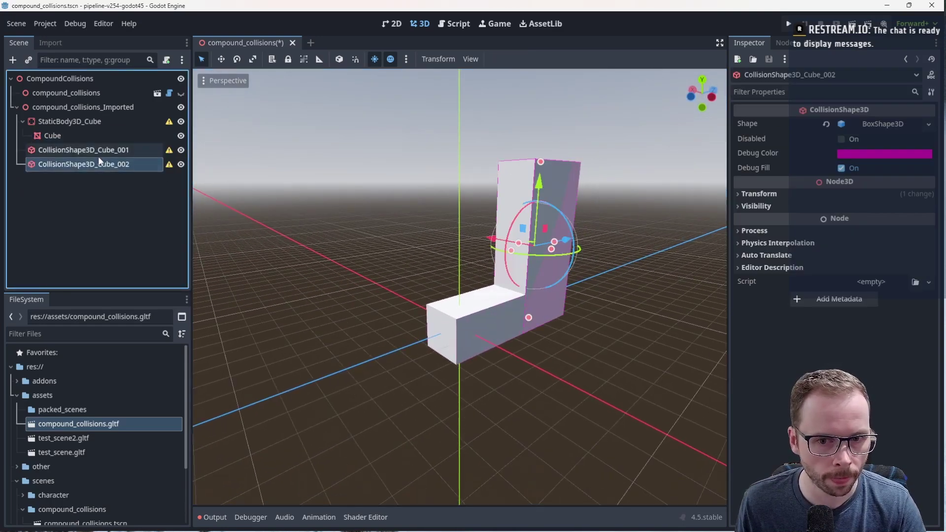
pyautogui.press('w')
pyautogui.moveTo(574, 288); pyautogui.dragTo(619, 282, button='middle')
pyautogui.click(100, 149)
pyautogui.click(105, 162)
pyautogui.click(105, 152)
pyautogui.moveTo(375, 222); pyautogui.dragTo(450, 217, button='right')
pyautogui.press('w')
pyautogui.press('a')
# Switch to Blender and parent Cube.001 and Cube.002 to the L-shaped Cube object.
pyautogui.hotkey('alt', 'Tab')
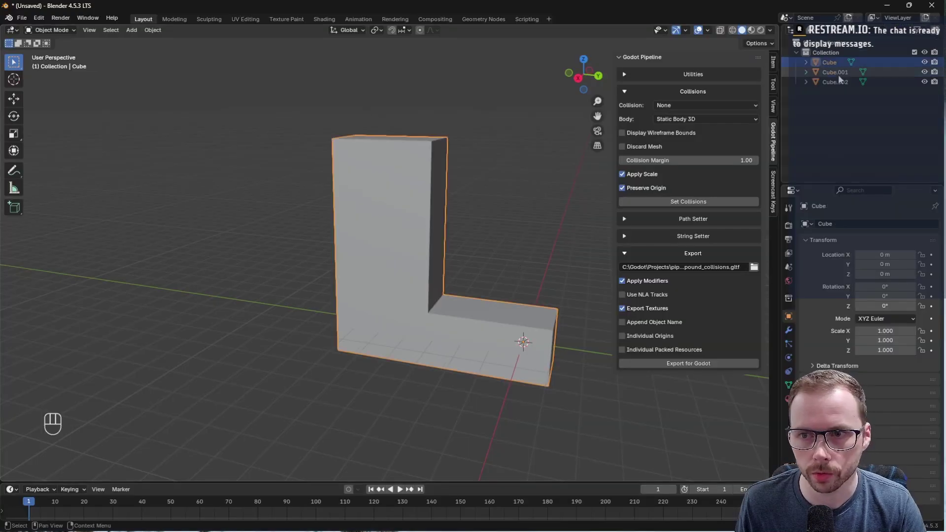
pyautogui.click(839, 72)
pyautogui.keyDown('shift'); pyautogui.click(838, 80); pyautogui.keyUp('shift')
pyautogui.keyDown('shift'); pyautogui.moveTo(485, 204); pyautogui.dragTo(433, 205, button='middle'); pyautogui.keyUp('shift')
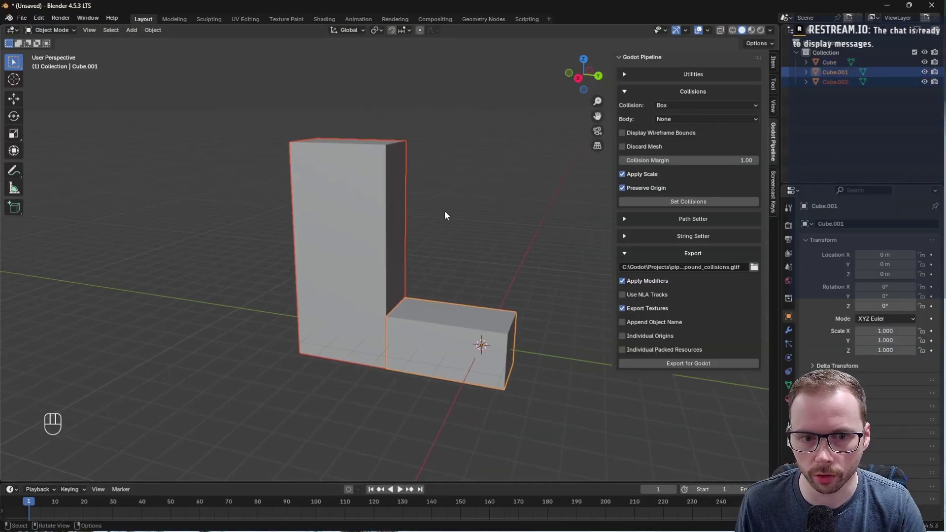
pyautogui.click(838, 72)
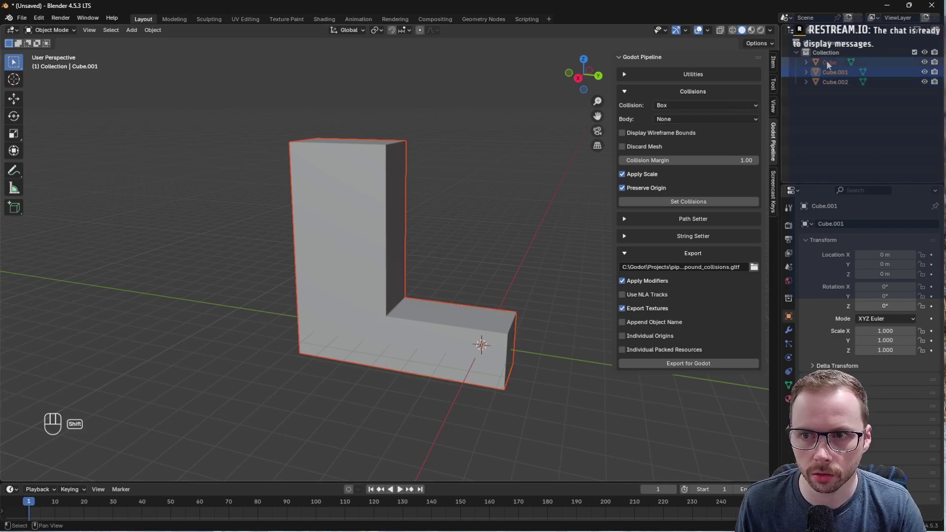
pyautogui.keyDown('ctrl'); pyautogui.click(835, 82); pyautogui.keyUp('ctrl')
pyautogui.keyDown('ctrl'); pyautogui.click(835, 61); pyautogui.keyUp('ctrl')
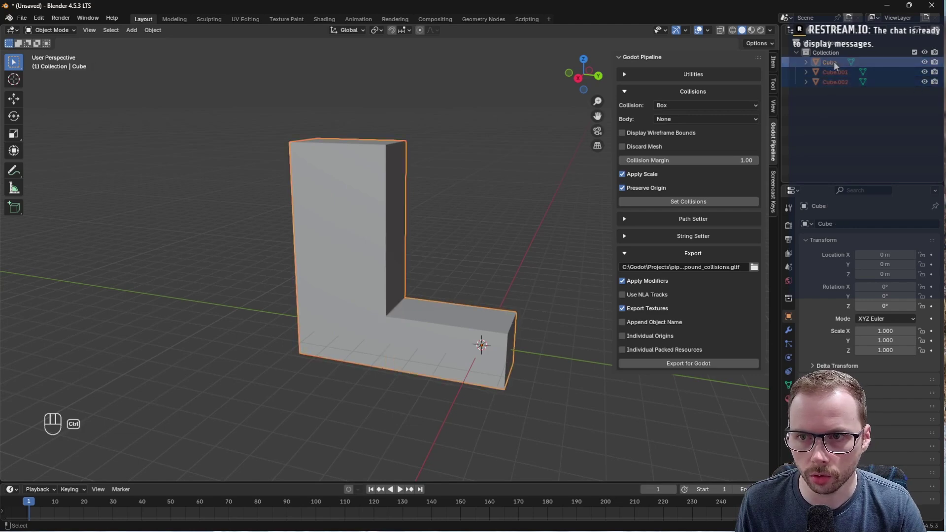
pyautogui.hotkey('ctrl', 'p')
pyautogui.click(523, 182)
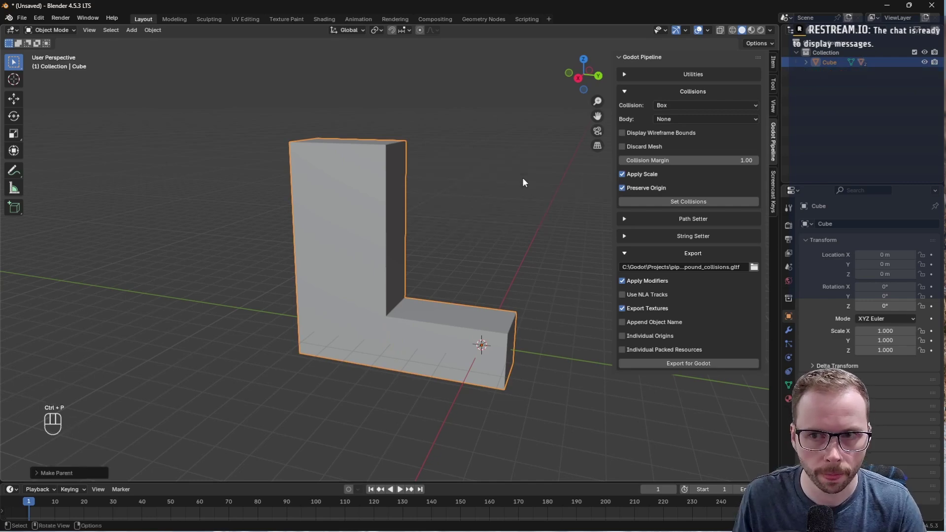
# Expand Cube's hierarchy to check its children, and re-export the model for Godot.
pyautogui.click(806, 62)
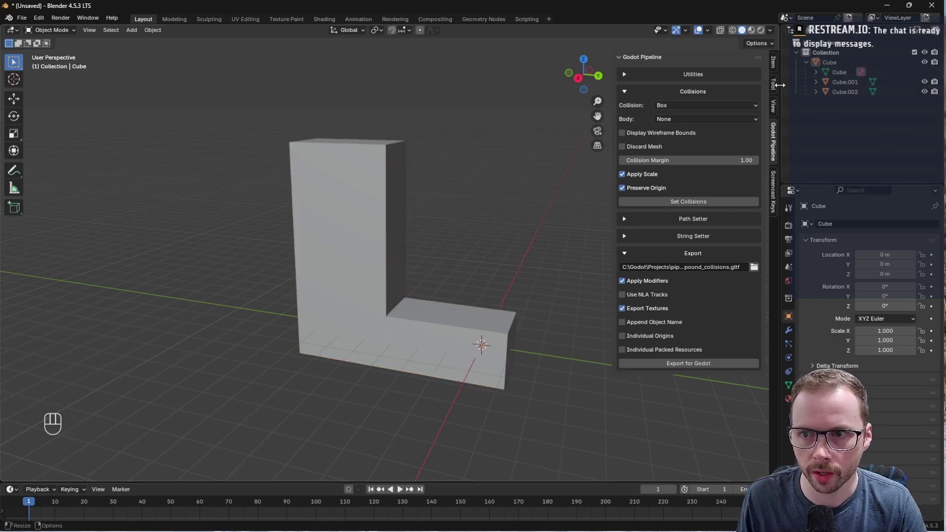
pyautogui.click(834, 63)
pyautogui.doubleClick(924, 64)
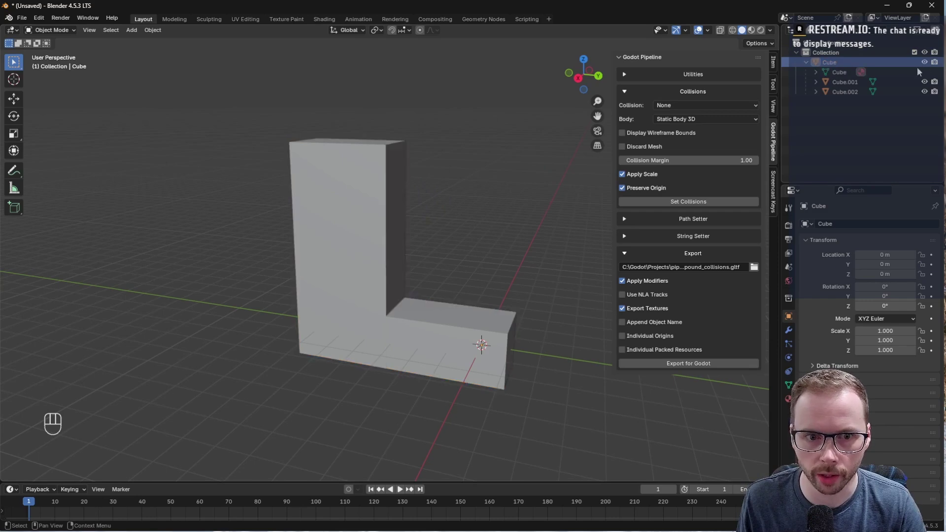
pyautogui.press('a')
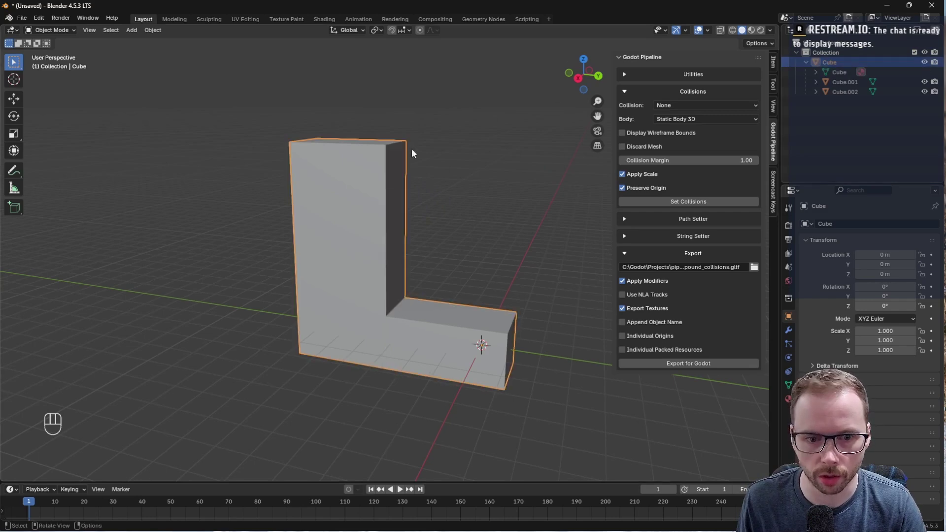
pyautogui.click(676, 363)
# Switch to Godot and inspect the reimported StaticBody3D_Cube node with its child collision shapes.
pyautogui.hotkey('alt', 'Tab')
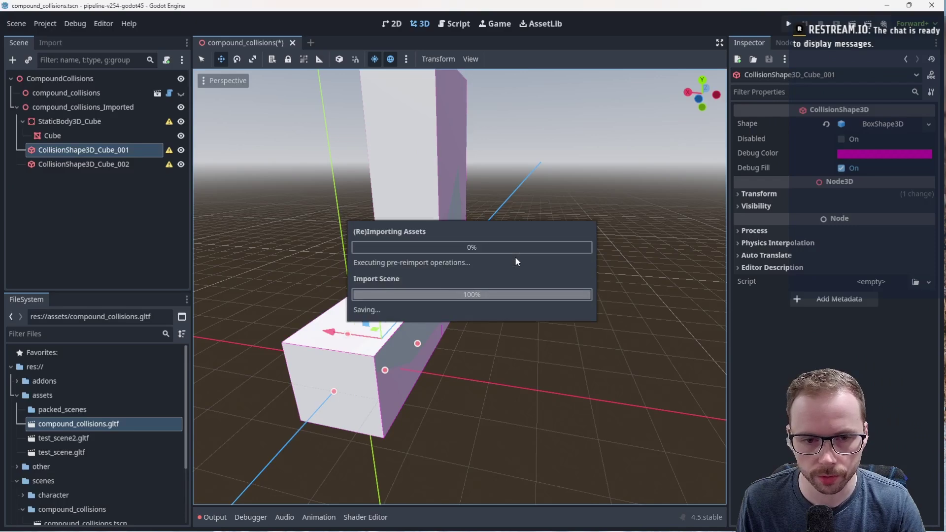
pyautogui.press('a')
pyautogui.moveTo(459, 288); pyautogui.dragTo(546, 287, button='right')
pyautogui.click(129, 120)
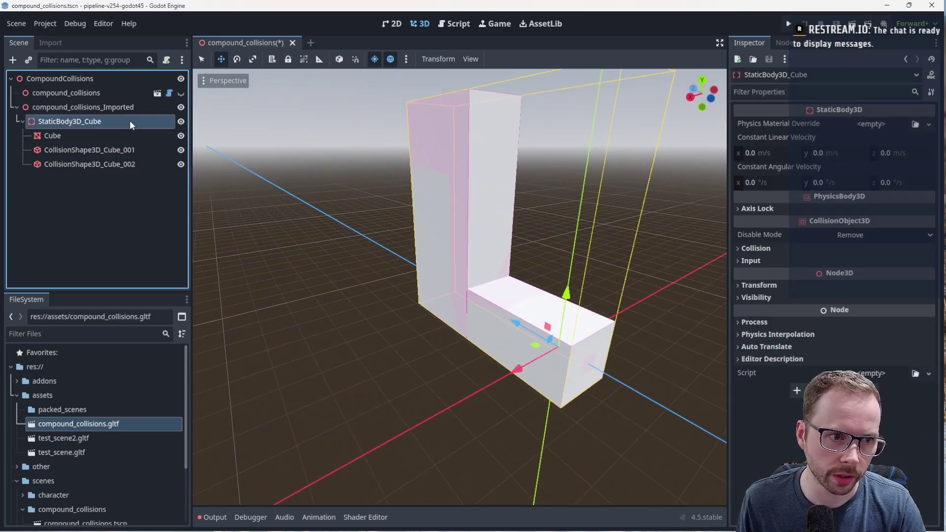
pyautogui.moveTo(444, 286); pyautogui.dragTo(389, 287, button='middle')
pyautogui.moveTo(500, 265)
pyautogui.mouseDown(button='right')
pyautogui.moveTo(490, 263)
pyautogui.moveTo(499, 227)
pyautogui.moveTo(499, 264)
pyautogui.mouseUp(button='right')
# Examine both child collision shapes individually and view the compound collision around the L-shaped block.
pyautogui.click(114, 149)
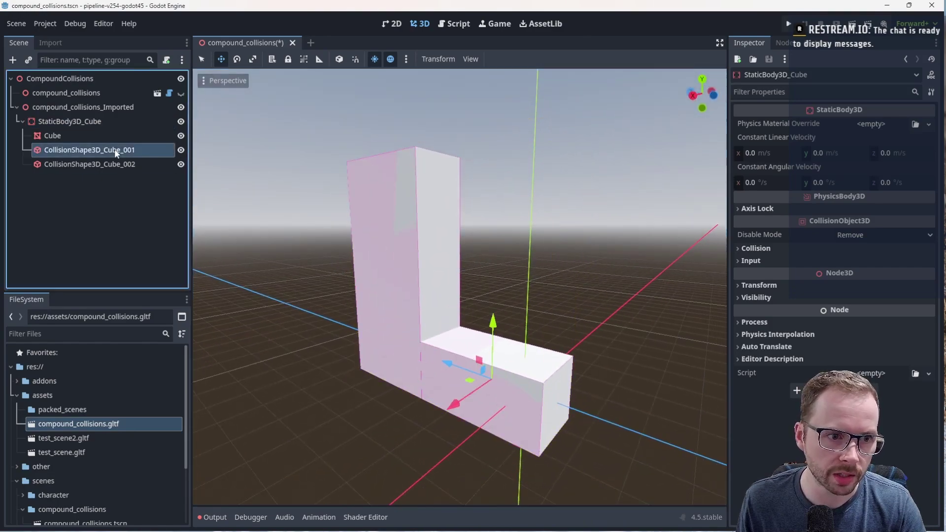
pyautogui.click(127, 164)
pyautogui.doubleClick(184, 152)
pyautogui.moveTo(344, 217); pyautogui.dragTo(257, 219, button='right')
pyautogui.moveTo(395, 219); pyautogui.dragTo(261, 259, button='right')
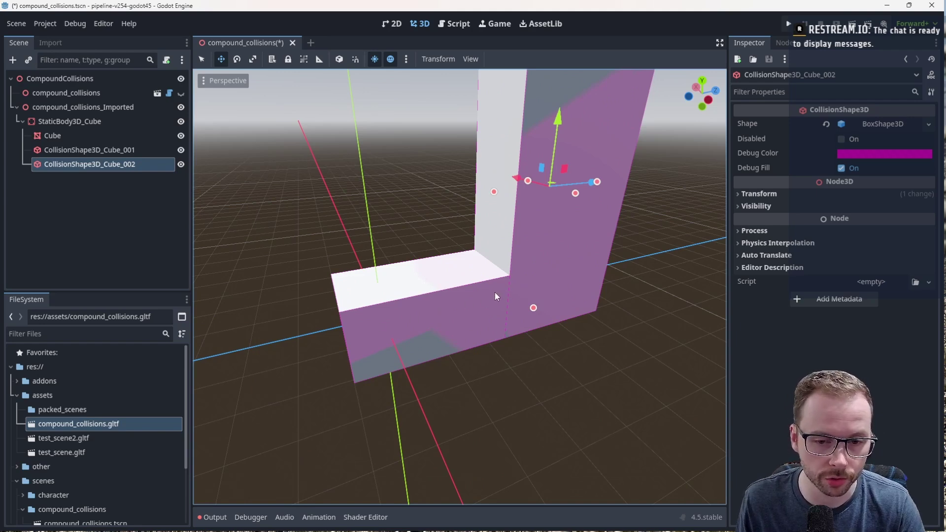
pyautogui.moveTo(495, 292)
pyautogui.mouseDown(button='middle')
pyautogui.moveTo(557, 293)
pyautogui.moveTo(484, 300)
pyautogui.mouseUp(button='middle')
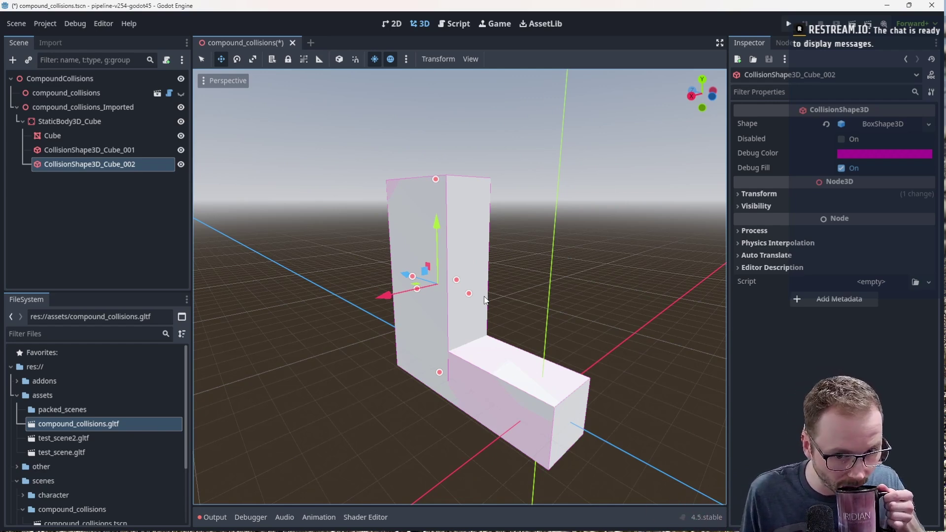
# Switch to Blender and rotate the arch-shaped Cube about 27.6° around the X axis.
pyautogui.hotkey('alt', 'Tab')
pyautogui.press('r')
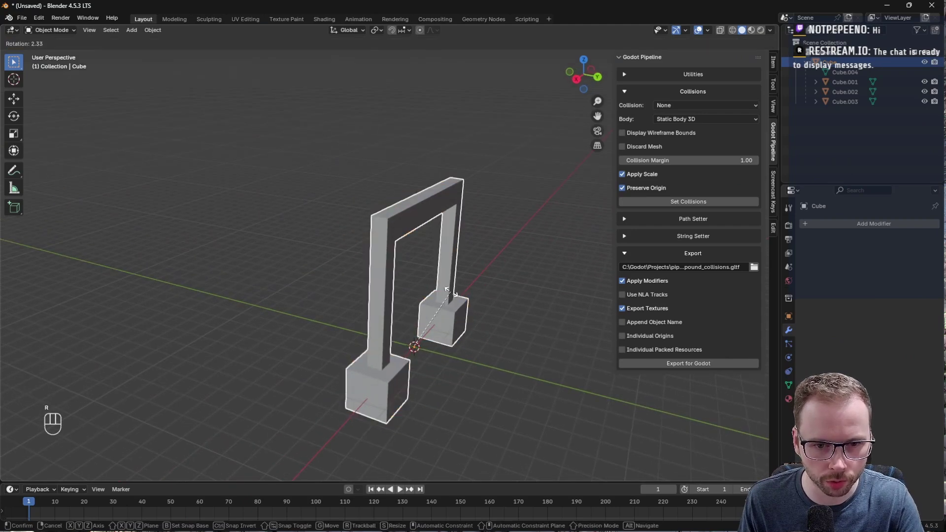
pyautogui.press('x')
pyautogui.press('Escape')
pyautogui.press('r')
pyautogui.press('x')
pyautogui.click(444, 271)
# Raise the tilted arch along the Z axis to a height of about 5.29 m and export it for Godot.
pyautogui.press('g')
pyautogui.press('z')
pyautogui.click(452, 233)
pyautogui.moveTo(459, 232); pyautogui.dragTo(455, 251, button='middle')
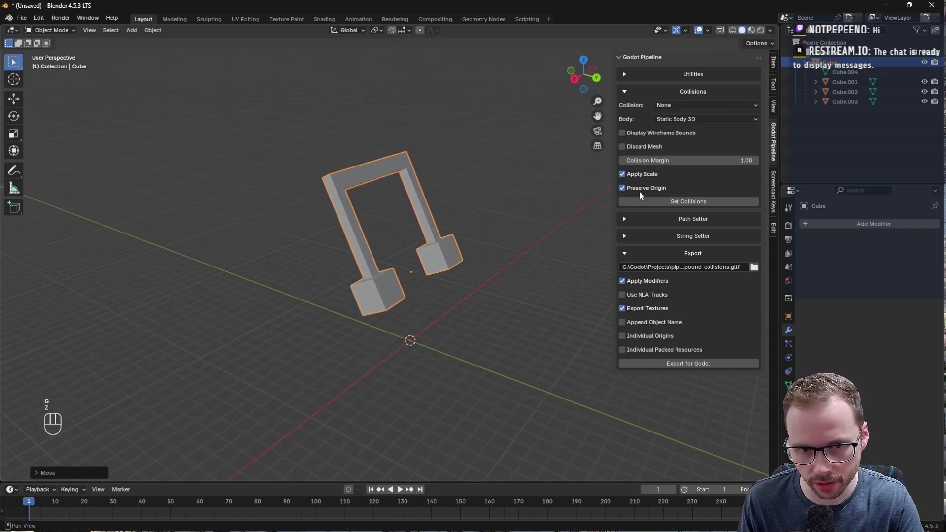
pyautogui.click(667, 362)
# Switch to Godot, view the reimported arch and inspect the transform of StaticBody3D_Cube.
pyautogui.hotkey('alt', 'Tab')
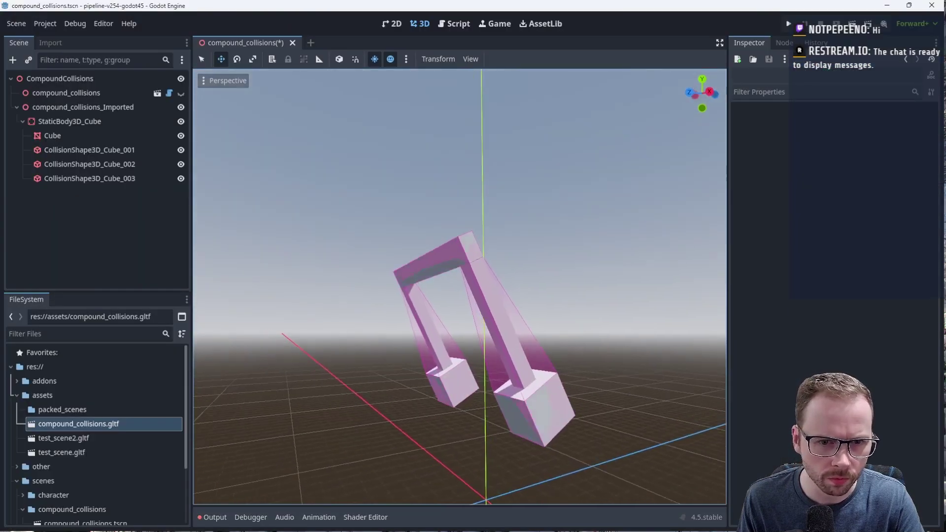
pyautogui.press('d')
pyautogui.moveTo(459, 287); pyautogui.dragTo(291, 314, button='right')
pyautogui.moveTo(598, 293); pyautogui.dragTo(413, 250, button='middle')
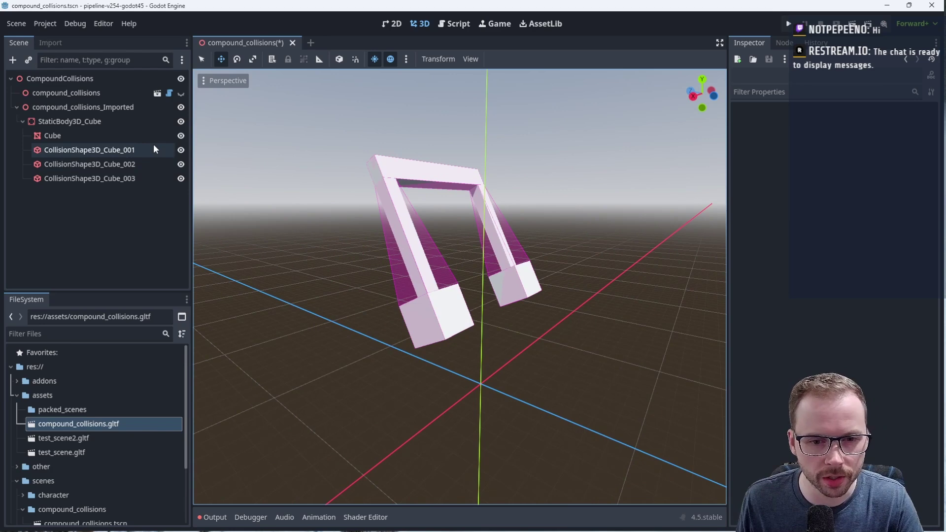
pyautogui.click(142, 120)
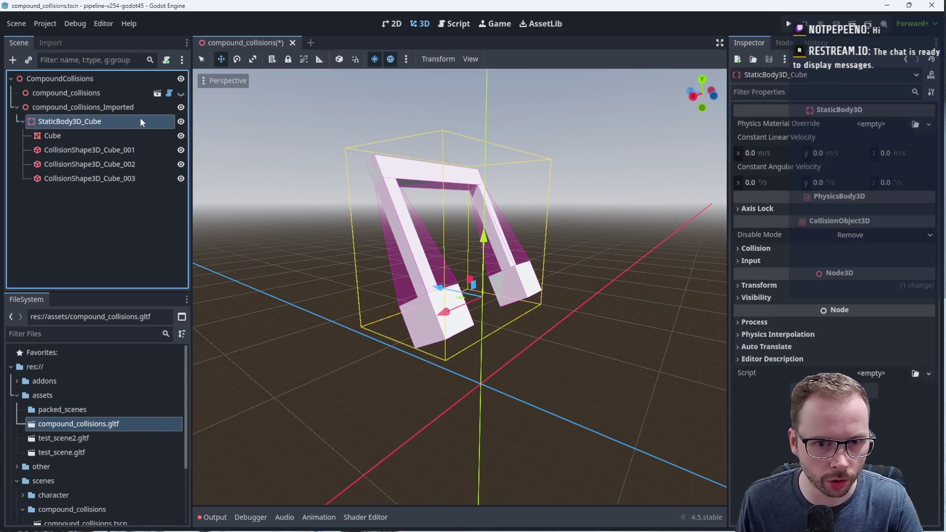
pyautogui.moveTo(488, 252)
pyautogui.mouseDown()
pyautogui.moveTo(489, 223)
pyautogui.moveTo(501, 248)
pyautogui.mouseUp()
pyautogui.click(768, 286)
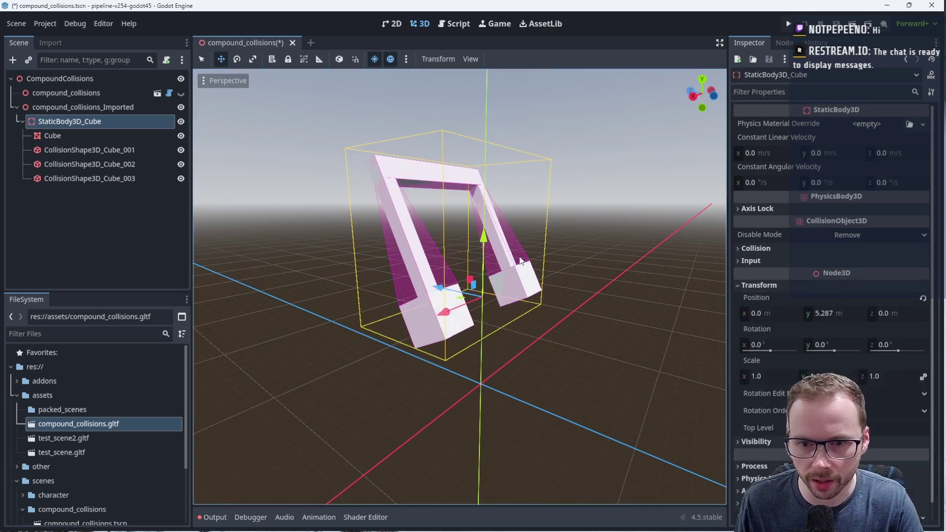
# Hide and show the Cube mesh repeatedly to compare it with the collision shapes underneath.
pyautogui.click(114, 136)
pyautogui.click(185, 136)
pyautogui.click(185, 136)
pyautogui.click(186, 136)
pyautogui.click(185, 136)
pyautogui.click(185, 135)
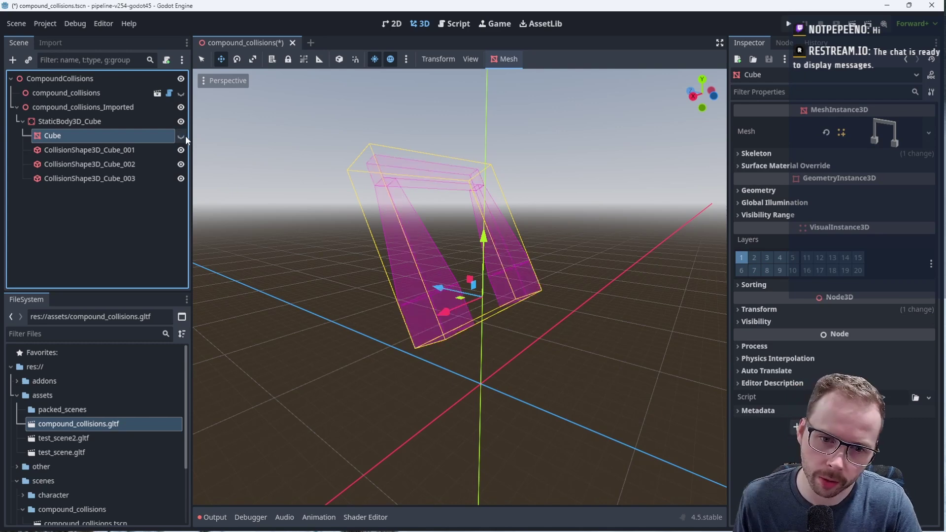
pyautogui.click(185, 135)
# Try moving the Cube mesh vertically apart from its collision shapes, and undo the move.
pyautogui.moveTo(487, 237)
pyautogui.mouseDown()
pyautogui.moveTo(485, 219)
pyautogui.moveTo(485, 232)
pyautogui.mouseUp()
pyautogui.hotkey('ctrl', 'z')
pyautogui.click(111, 122)
pyautogui.hotkey('ctrl', 'z')
pyautogui.click(112, 131)
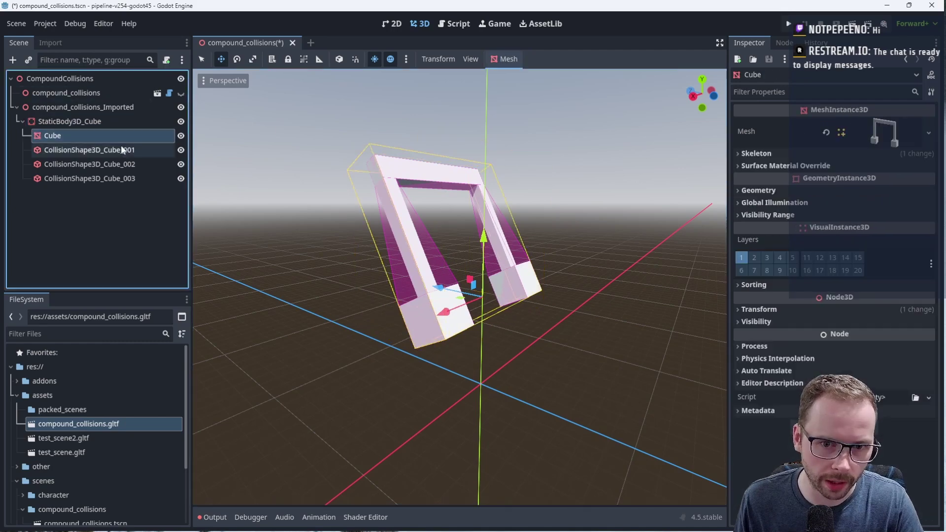
# Compare the transform of CollisionShape3D_Cube_001 with that of the Cube mesh, and check CollisionShape3D_Cube_002's shape type.
pyautogui.click(123, 153)
pyautogui.moveTo(385, 222); pyautogui.dragTo(480, 199, button='right')
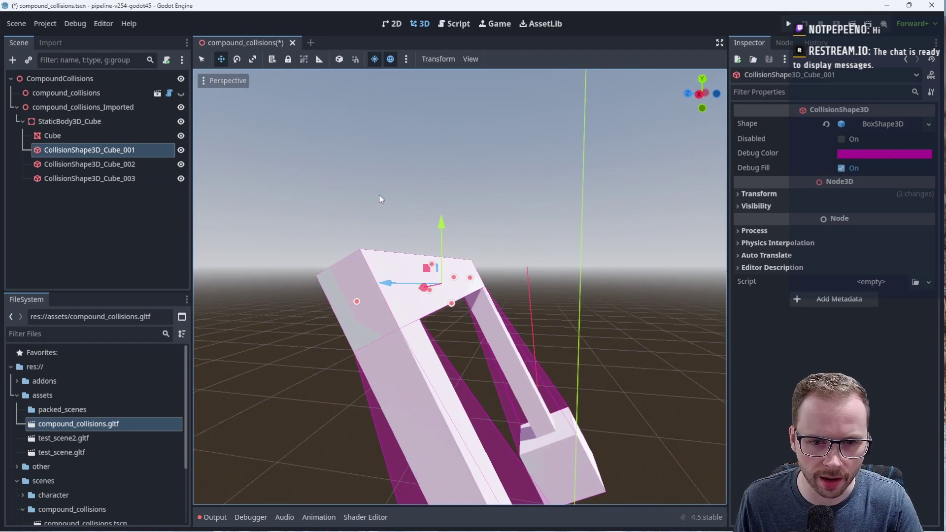
pyautogui.click(809, 195)
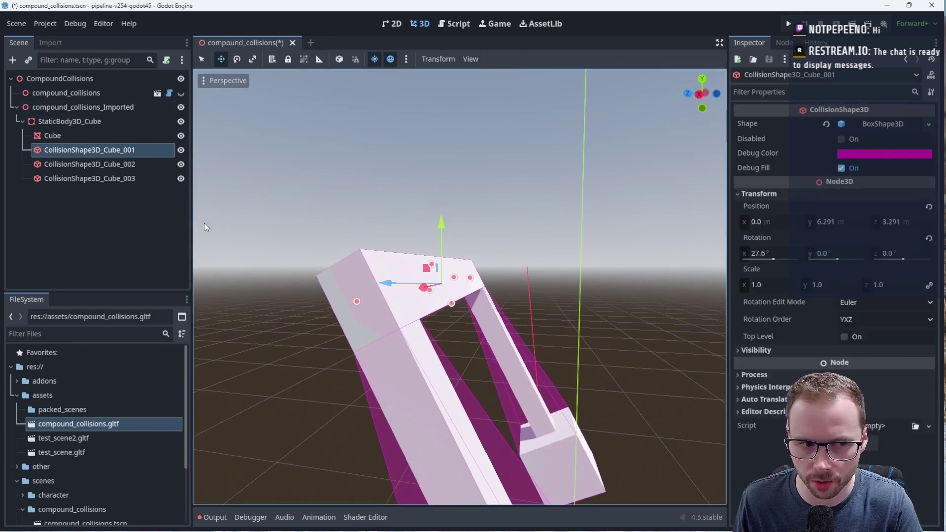
pyautogui.click(147, 135)
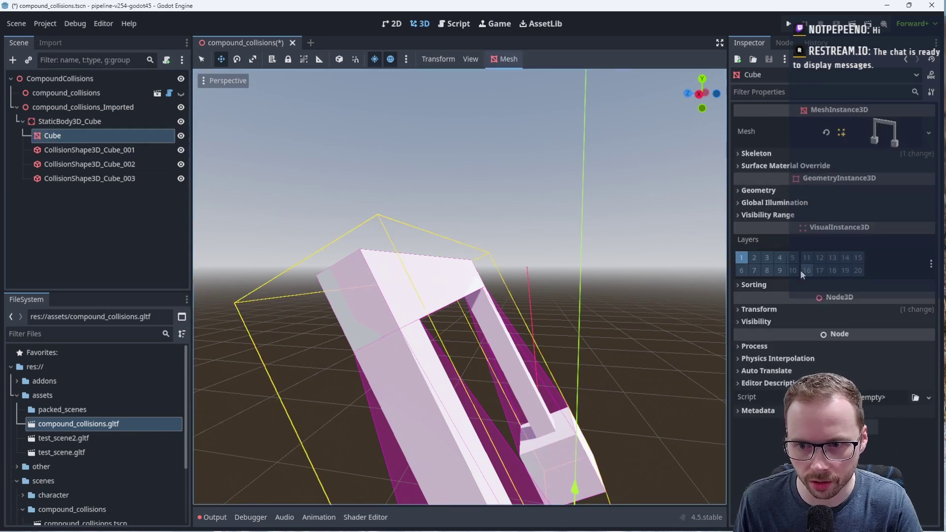
pyautogui.click(788, 307)
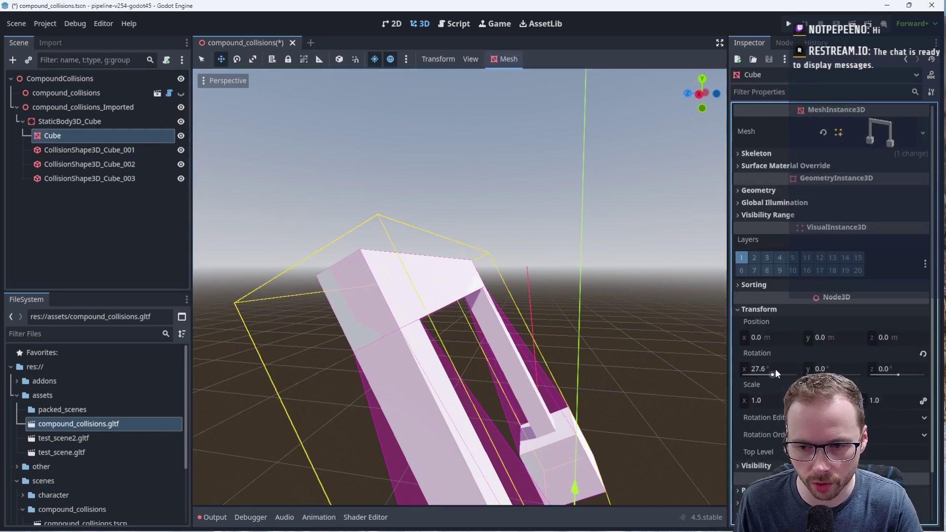
pyautogui.click(111, 164)
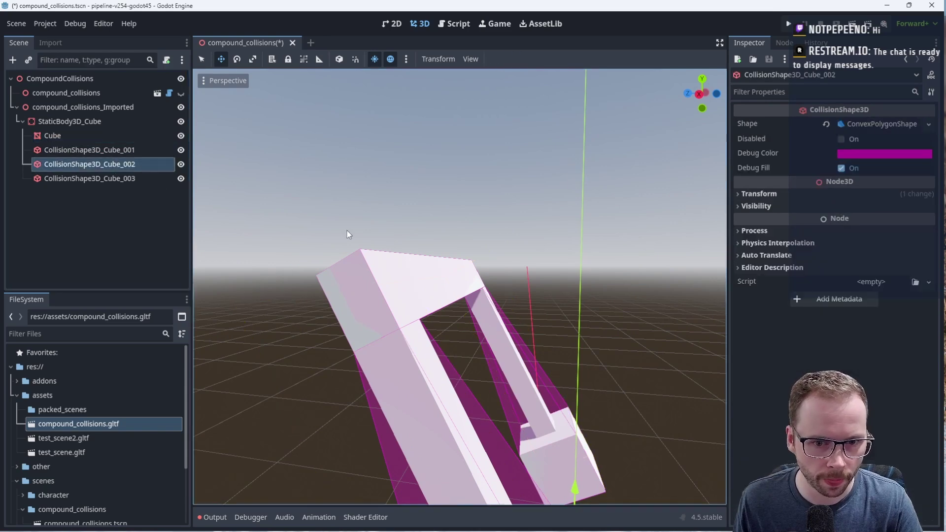
pyautogui.click(88, 150)
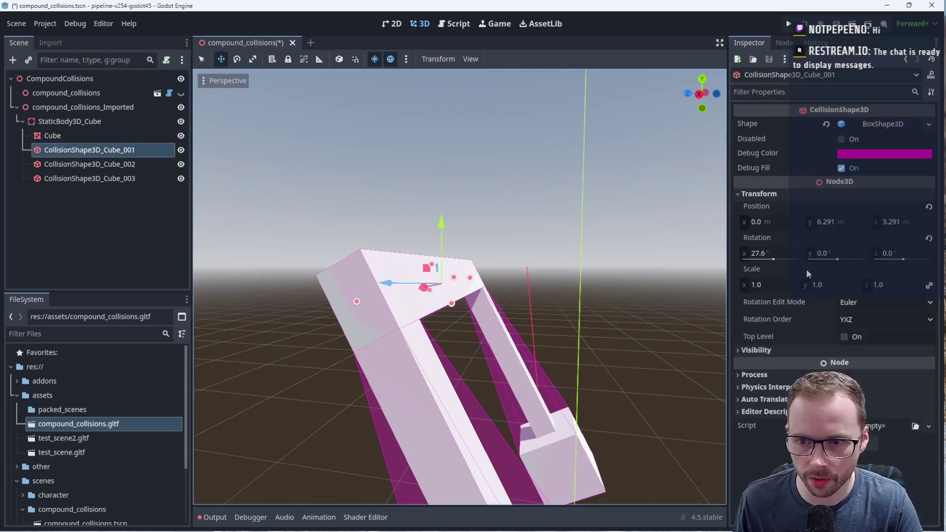
# Try moving the crossbar's collision shape vertically, undo it, and view the arch from another side.
pyautogui.press('s')
pyautogui.moveTo(647, 285); pyautogui.dragTo(635, 305, button='right')
pyautogui.moveTo(472, 201); pyautogui.dragTo(472, 199)
pyautogui.hotkey('ctrl', 'z')
pyautogui.press('s')
pyautogui.moveTo(529, 283); pyautogui.dragTo(714, 303, button='right')
pyautogui.press('a')
# Switch to Blender, rotate the arch about -27.6° around the Z axis, and re-export it for Godot.
pyautogui.hotkey('alt', 'Tab')
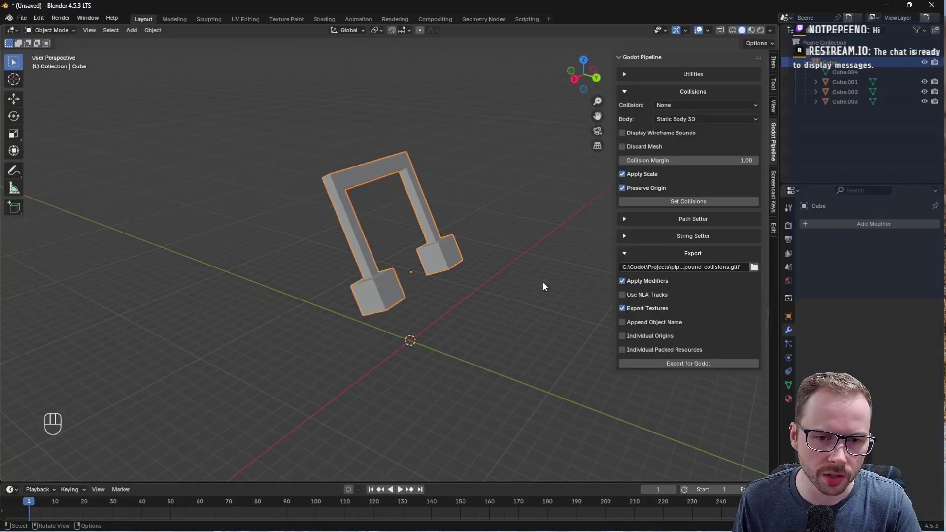
pyautogui.press('r')
pyautogui.press('z')
pyautogui.click(435, 277)
pyautogui.moveTo(434, 283)
pyautogui.mouseDown(button='middle')
pyautogui.moveTo(493, 283)
pyautogui.moveTo(430, 295)
pyautogui.mouseUp(button='middle')
pyautogui.press('g')
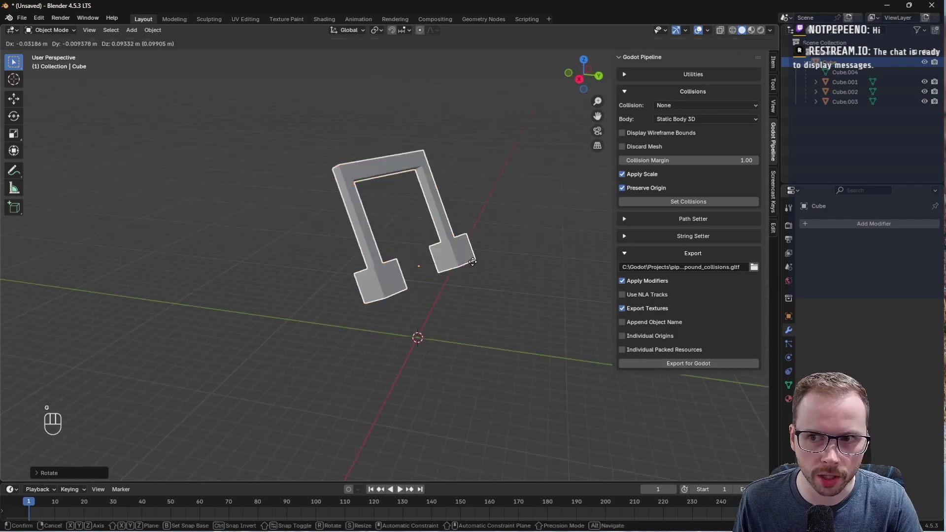
pyautogui.press('z')
pyautogui.press('Escape')
# Switch to Godot and inspect the transforms of the reimported StaticBody3D_Cube and its Cube mesh.
pyautogui.hotkey('alt', 'Tab')
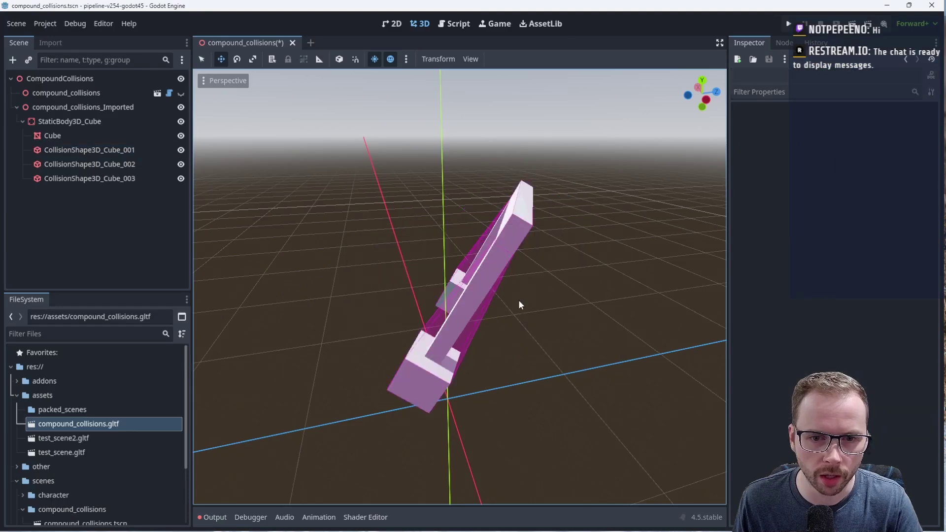
pyautogui.moveTo(519, 301); pyautogui.dragTo(613, 298, button='middle')
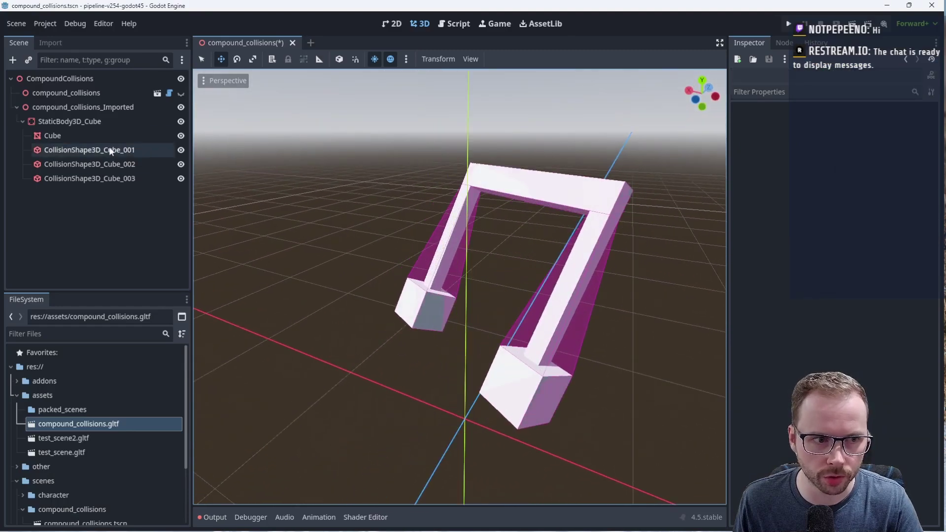
pyautogui.click(133, 123)
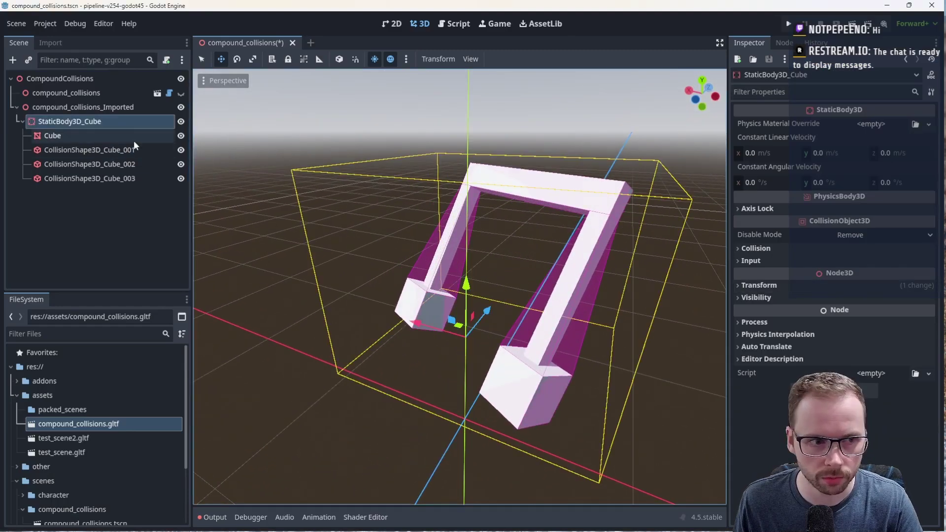
pyautogui.click(804, 285)
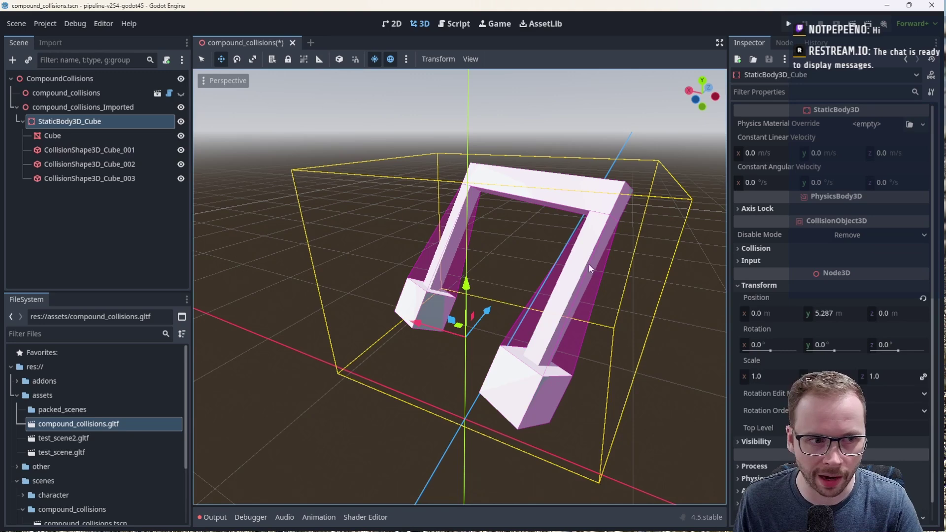
pyautogui.click(53, 135)
pyautogui.click(808, 314)
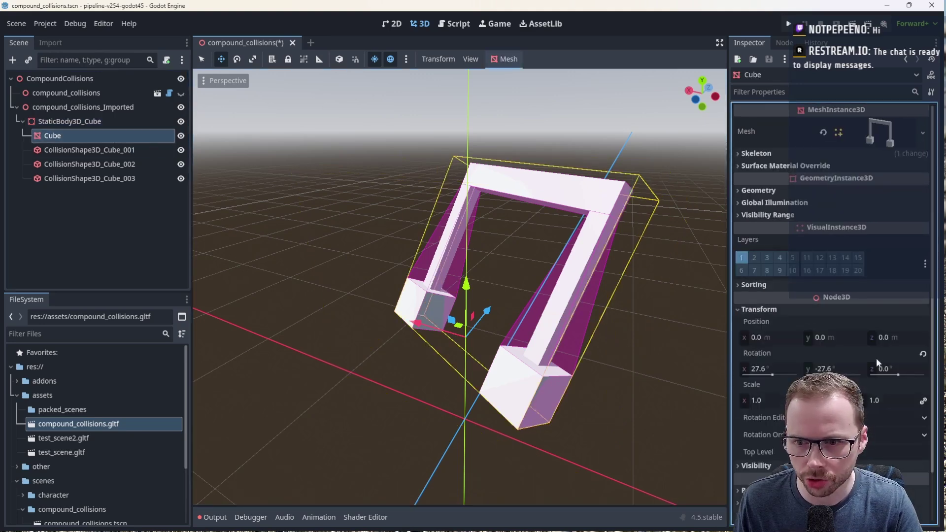
# Inspect the transforms of CollisionShape3D_Cube_001 and CollisionShape3D_Cube_002.
pyautogui.click(126, 151)
pyautogui.click(786, 195)
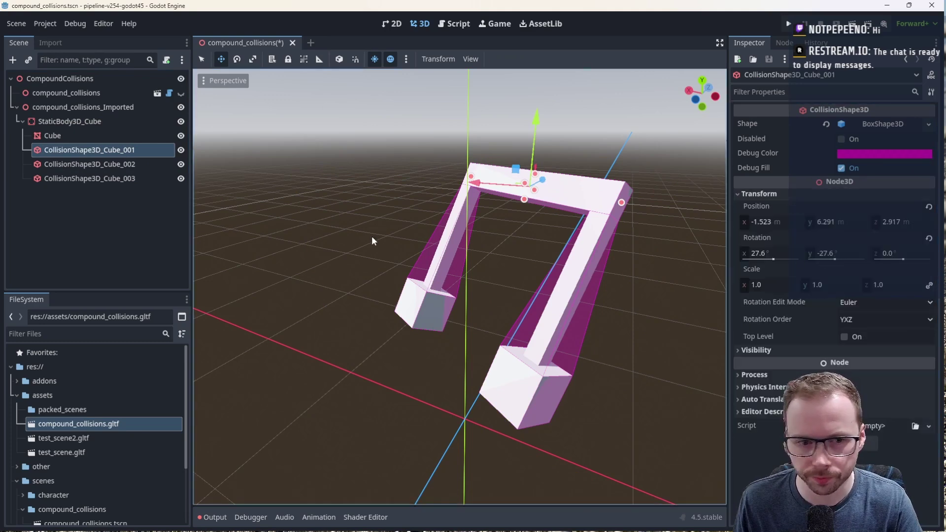
pyautogui.click(74, 163)
pyautogui.click(792, 197)
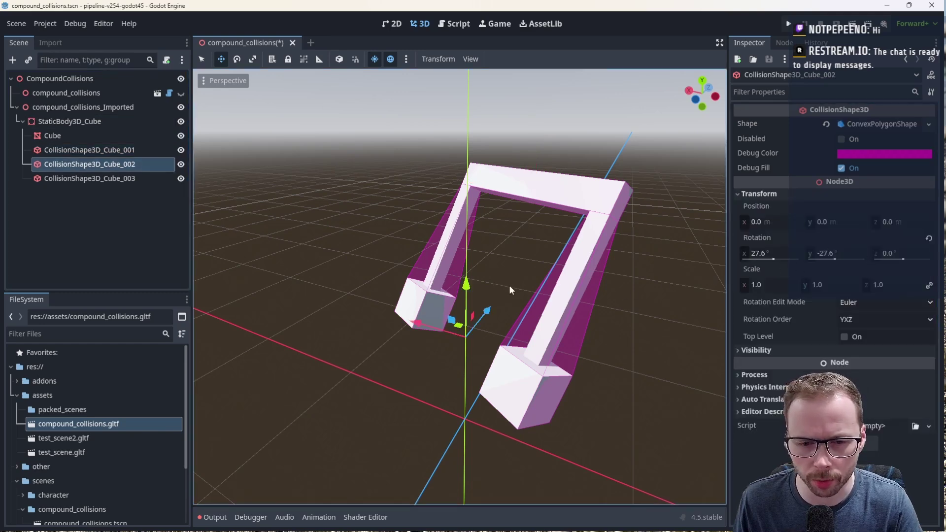
# Switch to Blender and check the collision objects Cube.001, Cube.002 and Cube.003 one by one.
pyautogui.hotkey('alt', 'Tab')
pyautogui.press('Tab')
pyautogui.press('Tab')
pyautogui.click(848, 92)
pyautogui.click(847, 102)
pyautogui.click(851, 92)
pyautogui.click(852, 82)
pyautogui.click(851, 92)
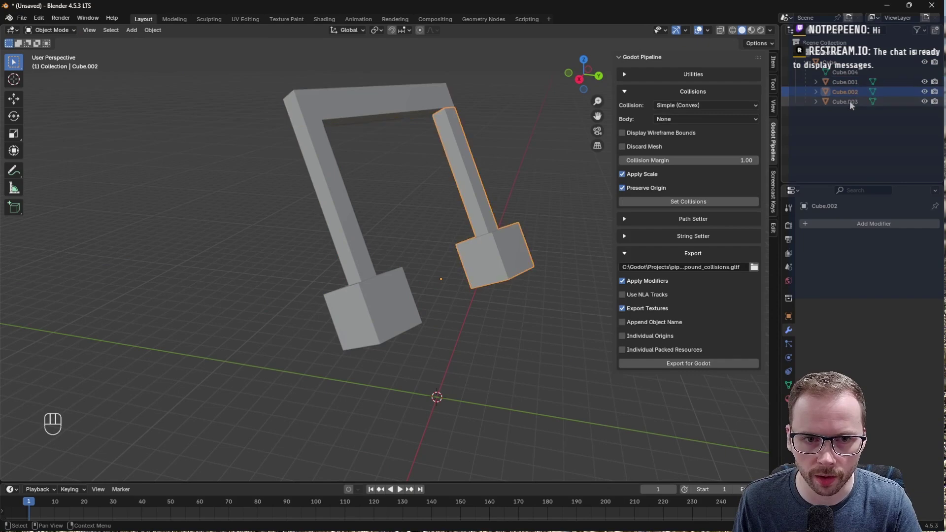
pyautogui.click(849, 100)
pyautogui.moveTo(414, 192); pyautogui.dragTo(439, 209, button='middle')
# Switch to Godot, try moving CollisionShape3D_Cube_002 upward to see its shape, and revert the move.
pyautogui.hotkey('alt', 'Tab')
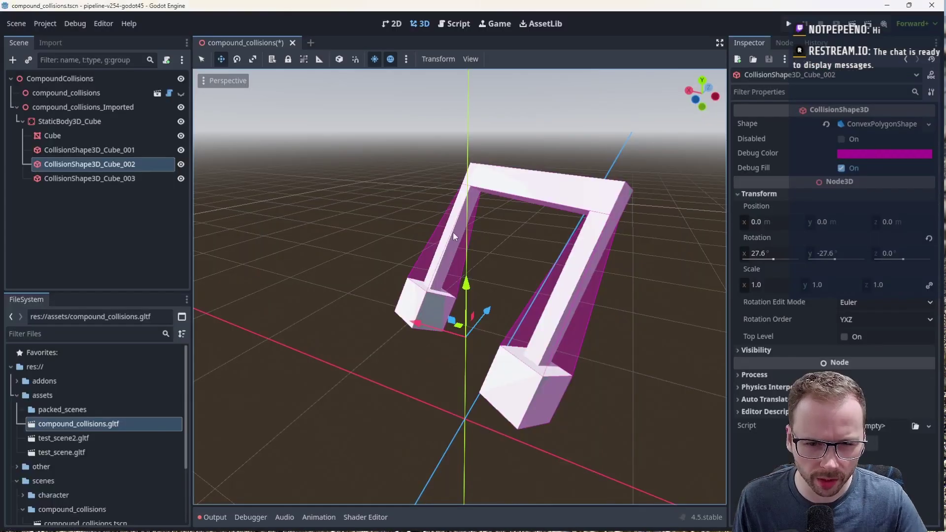
pyautogui.moveTo(484, 246); pyautogui.dragTo(456, 249, button='middle')
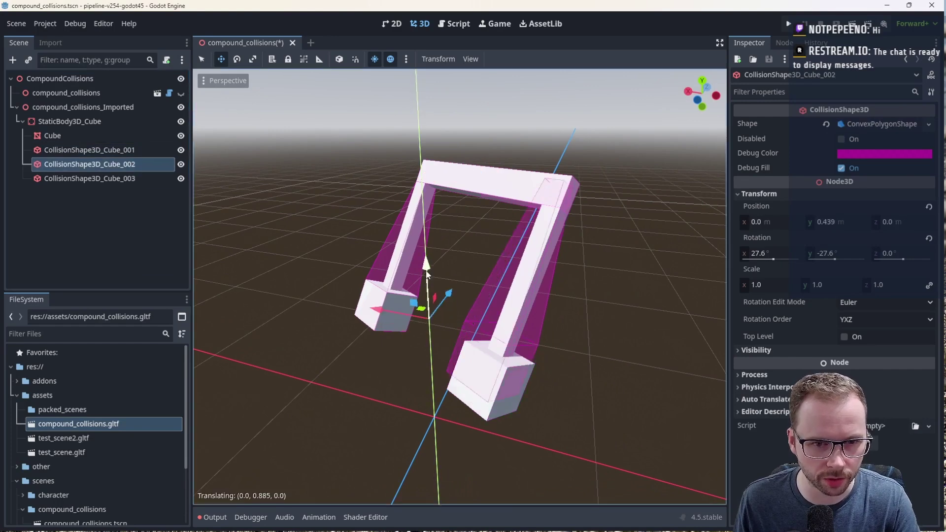
pyautogui.moveTo(426, 272); pyautogui.dragTo(429, 219)
pyautogui.hotkey('ctrl', 'z')
pyautogui.moveTo(429, 220); pyautogui.dragTo(554, 230, button='middle')
pyautogui.moveTo(460, 261); pyautogui.dragTo(466, 225)
pyautogui.rightClick(455, 239)
pyautogui.rightClick(467, 225)
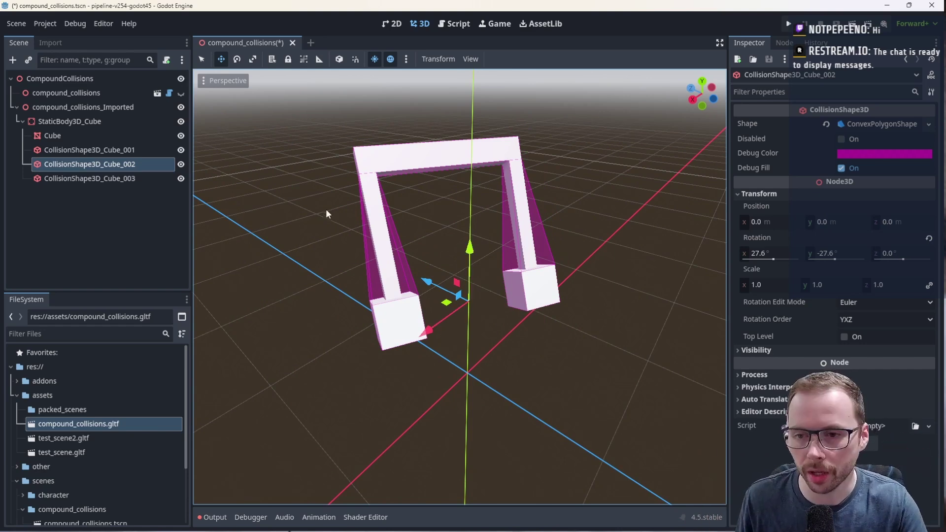
# Try moving CollisionShape3D_Cube_001 away from the arch's crossbar, undo it, and view the arch from different angles.
pyautogui.click(61, 135)
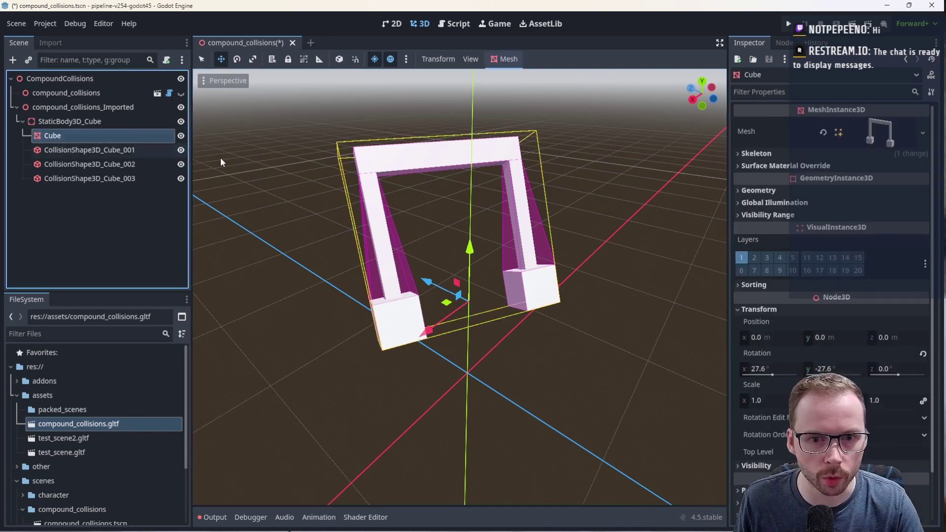
pyautogui.click(74, 149)
pyautogui.moveTo(375, 207); pyautogui.dragTo(446, 170, button='middle')
pyautogui.moveTo(456, 152); pyautogui.dragTo(523, 396)
pyautogui.hotkey('ctrl', 'z')
pyautogui.hotkey('ctrl', 'z')
pyautogui.press('a')
pyautogui.moveTo(538, 383); pyautogui.dragTo(538, 364, button='right')
pyautogui.press('d')
pyautogui.moveTo(451, 261); pyautogui.dragTo(328, 296, button='right')
# Compare the arch mesh in Blender with its imported compound collision in Godot, and return to Blender.
pyautogui.hotkey('alt', 'Tab')
pyautogui.moveTo(454, 262); pyautogui.dragTo(507, 258, button='middle')
pyautogui.click(507, 258)
pyautogui.moveTo(409, 185); pyautogui.dragTo(299, 236, button='middle')
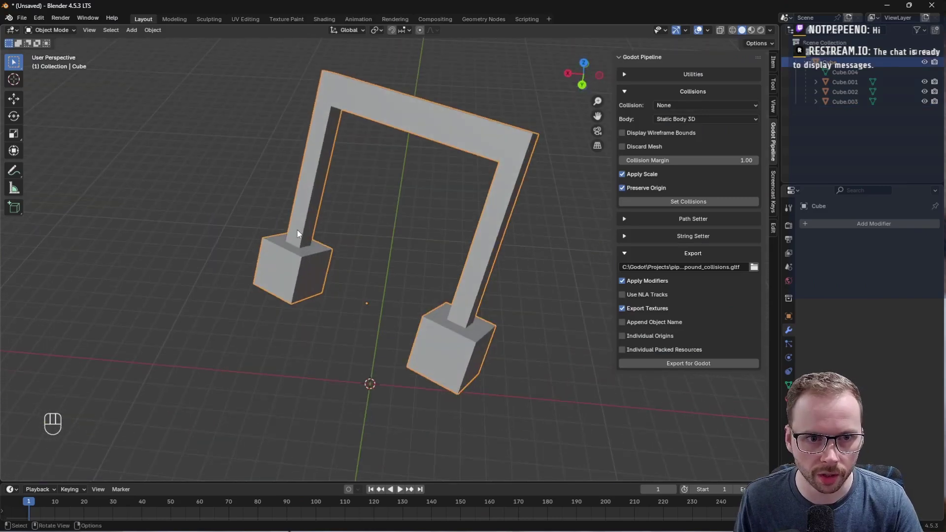
pyautogui.moveTo(366, 236); pyautogui.dragTo(475, 218, button='middle')
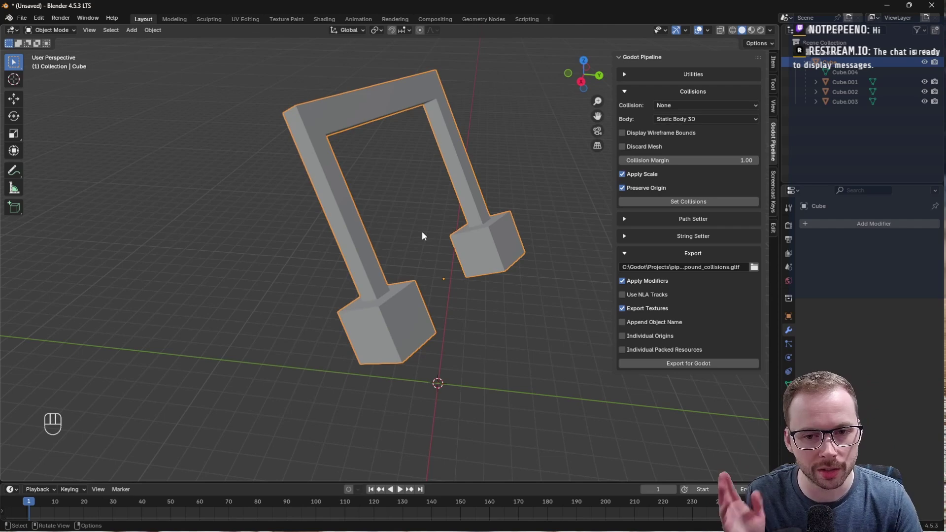
pyautogui.hotkey('alt', 'Tab')
pyautogui.moveTo(423, 232); pyautogui.dragTo(460, 259, button='middle')
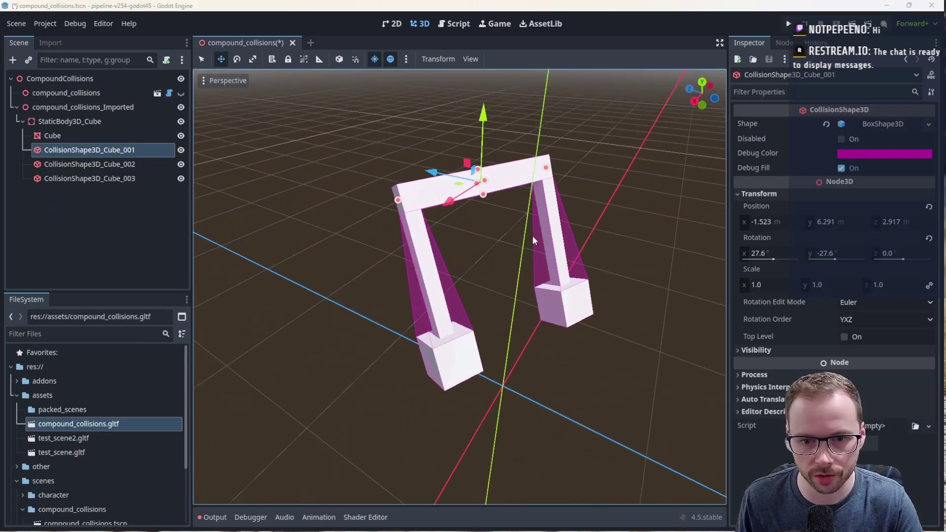
pyautogui.hotkey('alt', 'Tab')
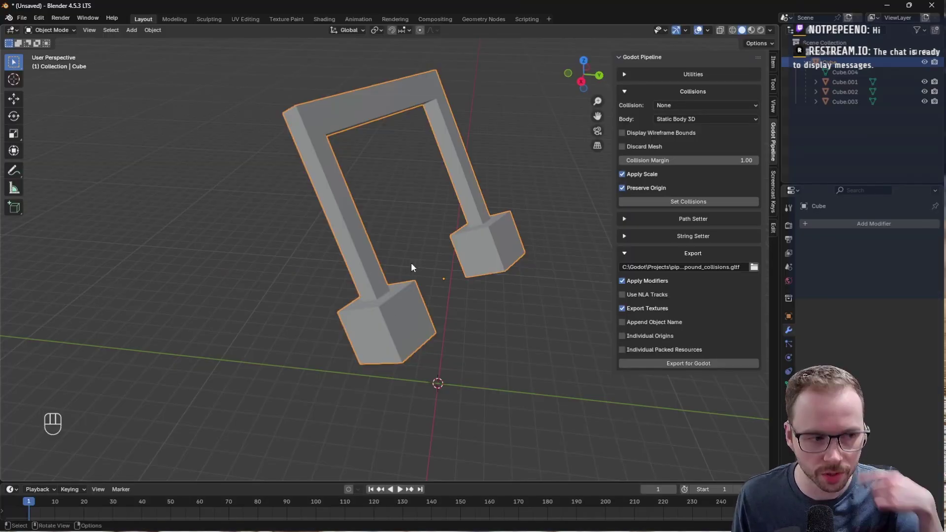